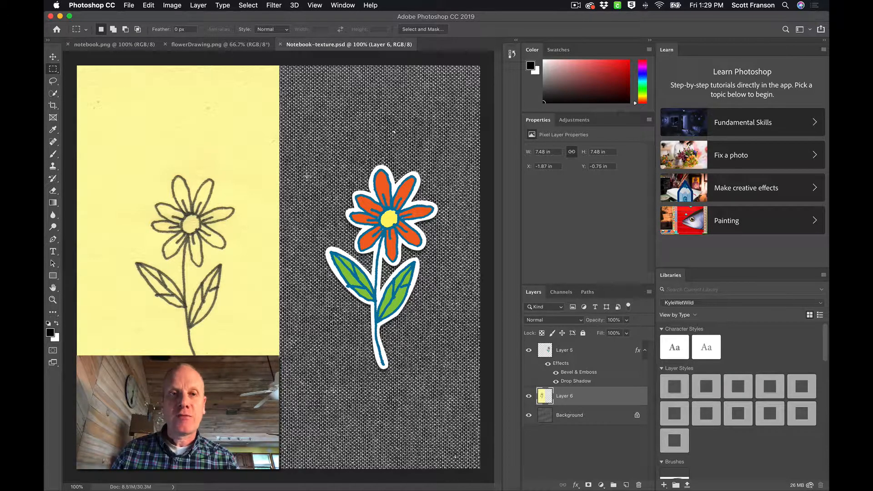
# Step: Close Notebook-texture.psd and crop flowerDrawing.png to a rectangular marquee drawn closely around the whole flower
pyautogui.click(280, 45)
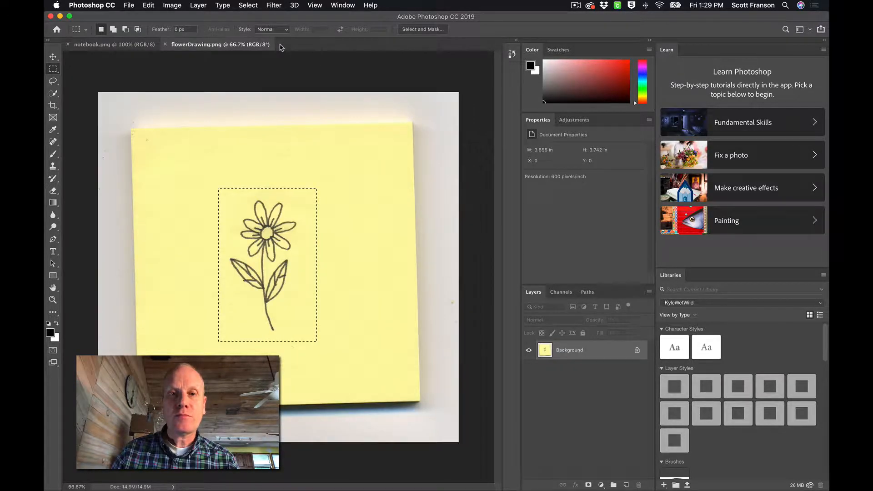
pyautogui.click(325, 170)
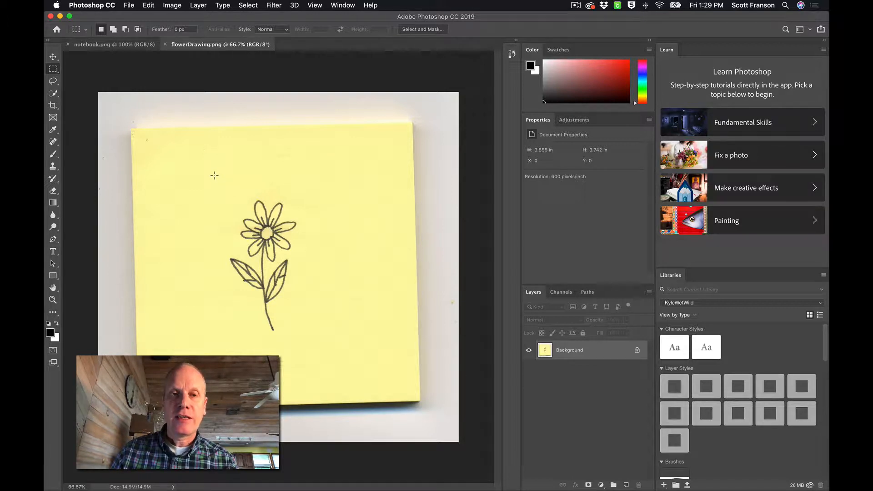
pyautogui.moveTo(214, 176); pyautogui.dragTo(318, 349)
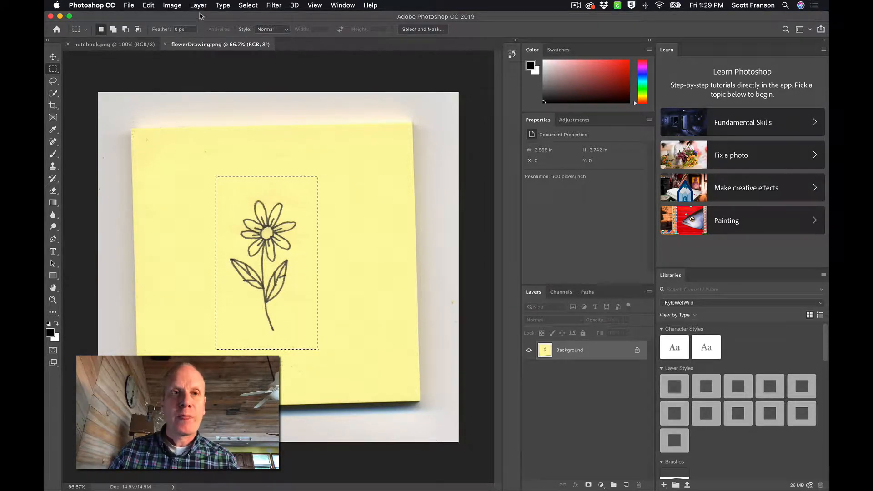
pyautogui.click(178, 6)
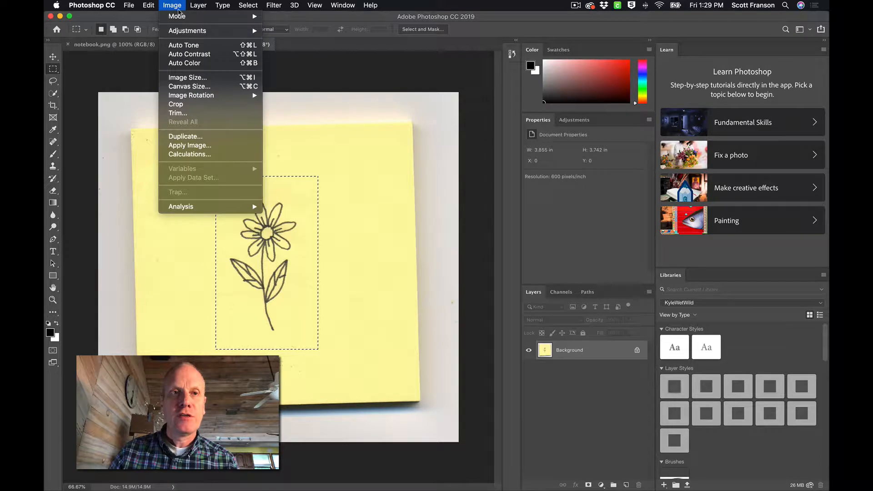
pyautogui.click(192, 107)
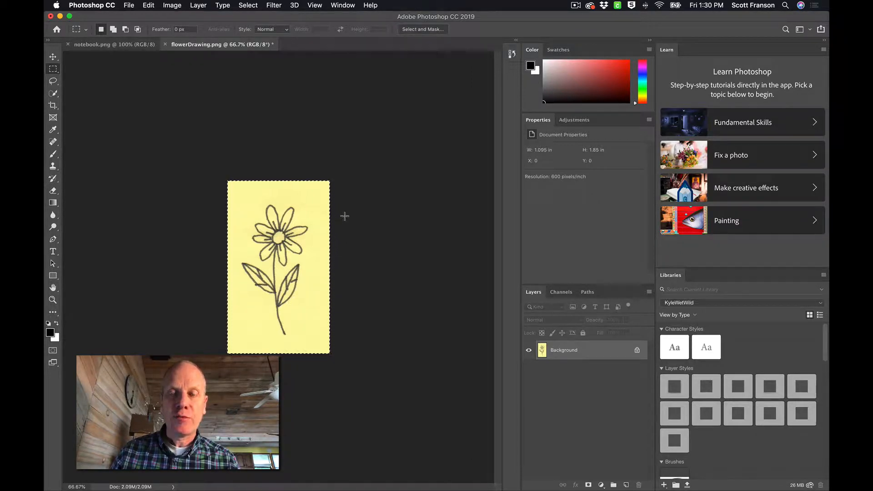
# Step: Add a Black & White adjustment layer with the Default preset above the flower drawing's Background layer
pyautogui.click(53, 300)
pyautogui.moveTo(280, 240); pyautogui.dragTo(351, 275)
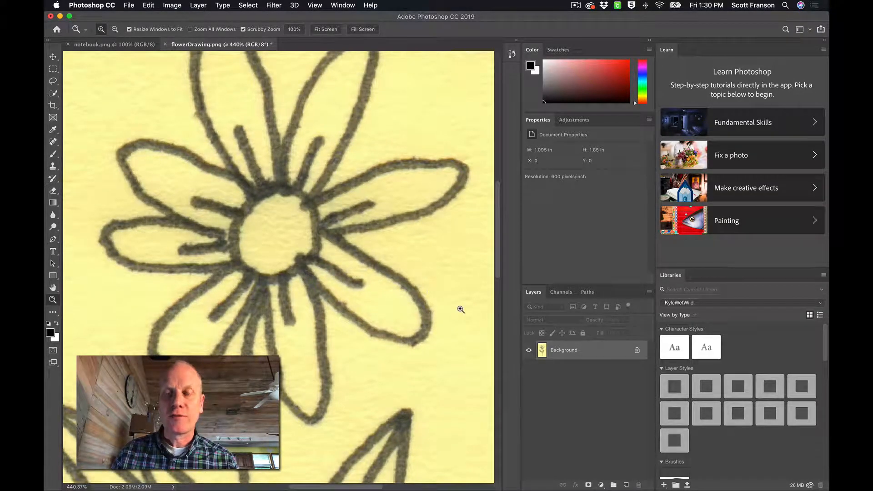
pyautogui.click(601, 485)
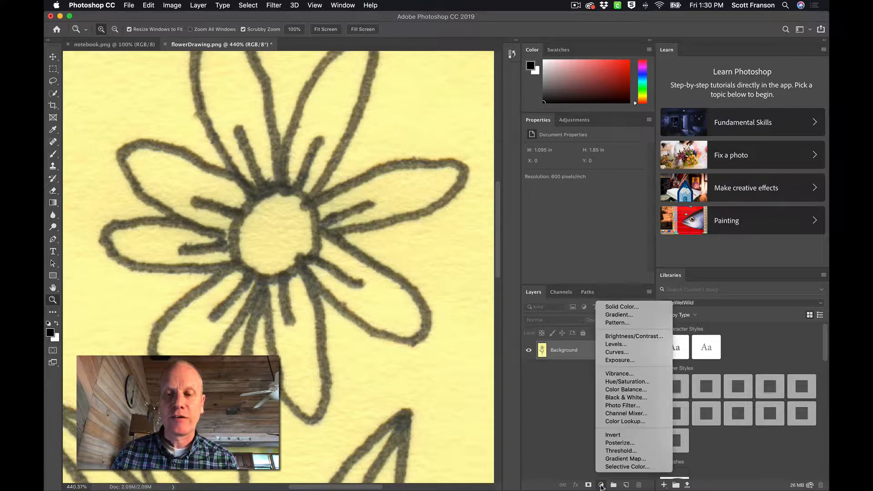
pyautogui.click(613, 398)
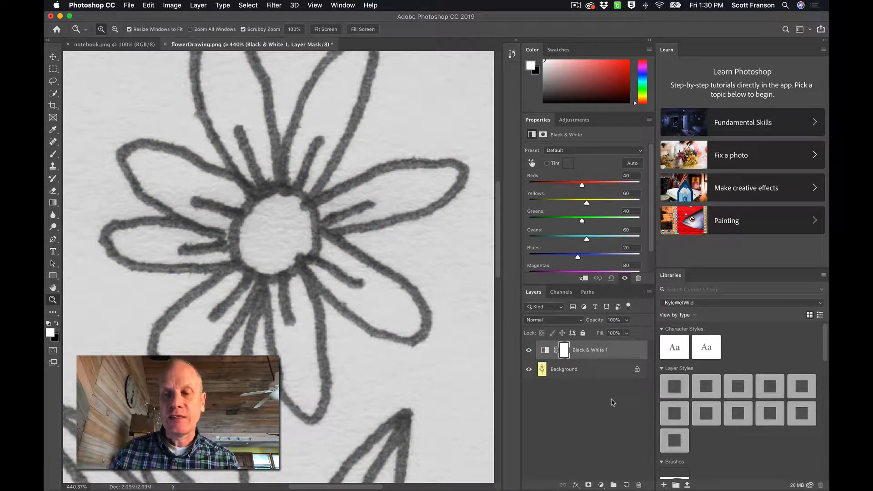
# Step: Add a Levels adjustment layer and set its white point by sampling the grey paper between the flower's petals
pyautogui.click(600, 485)
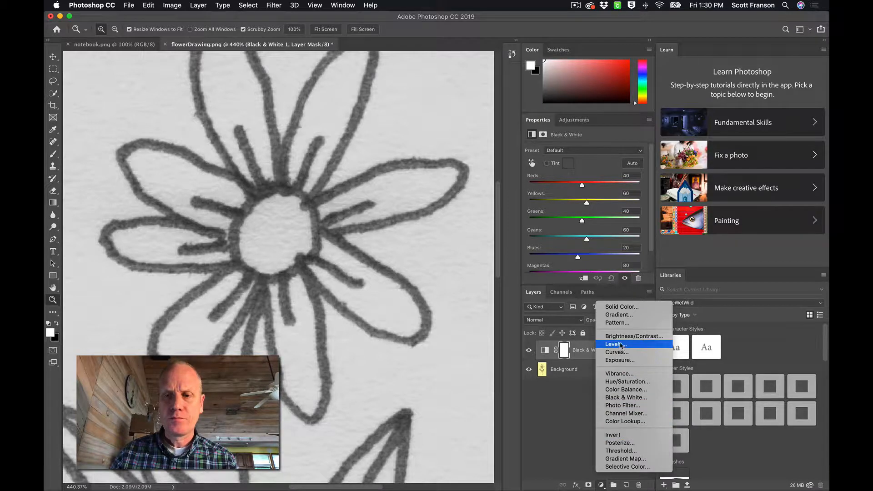
pyautogui.click(620, 344)
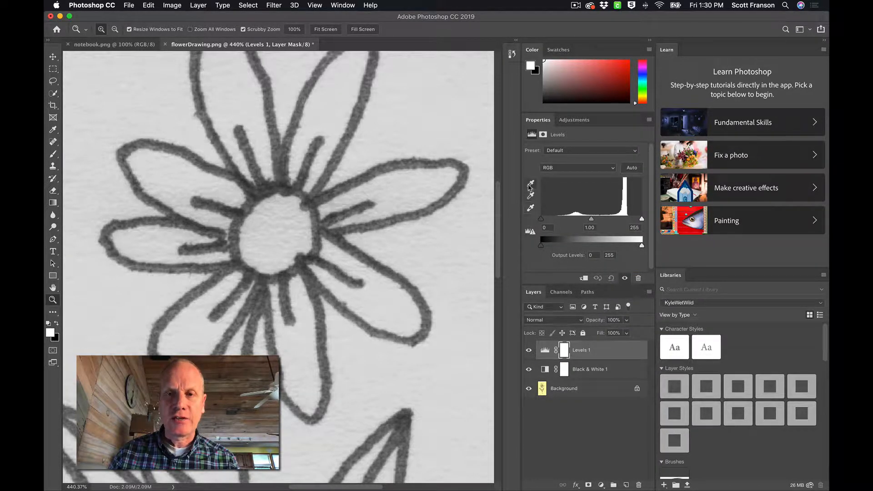
pyautogui.click(530, 209)
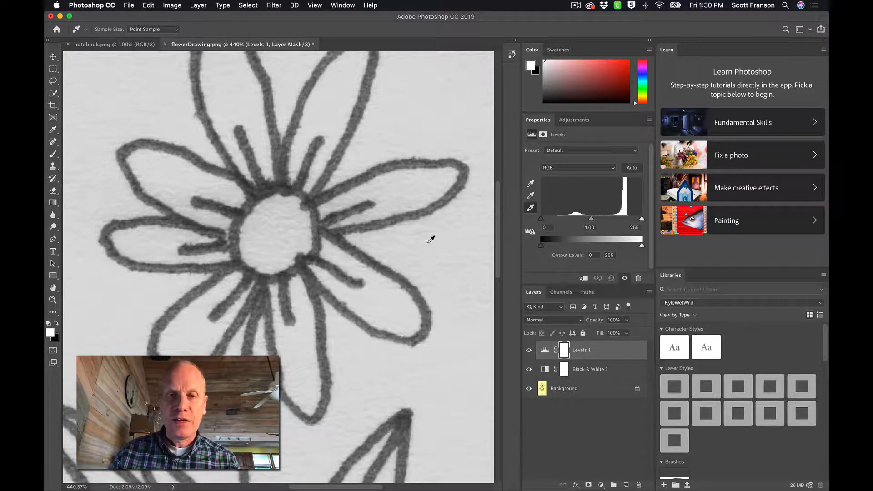
pyautogui.click(342, 220)
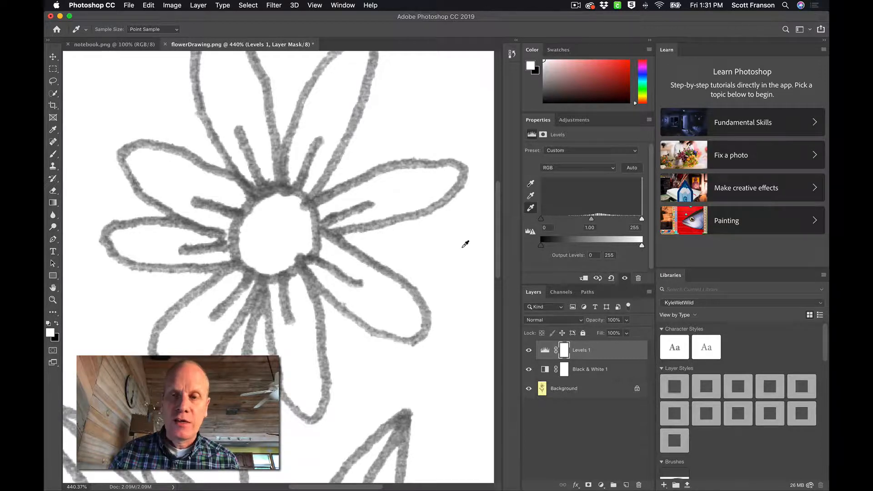
# Step: Set the Levels black point by sampling the grey ink of the flower's centre outline and a petal outline
pyautogui.click(530, 185)
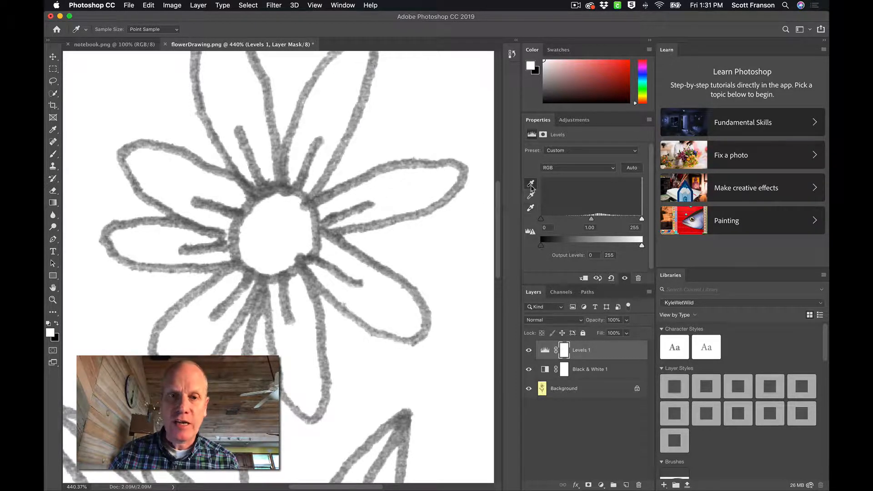
pyautogui.click(318, 219)
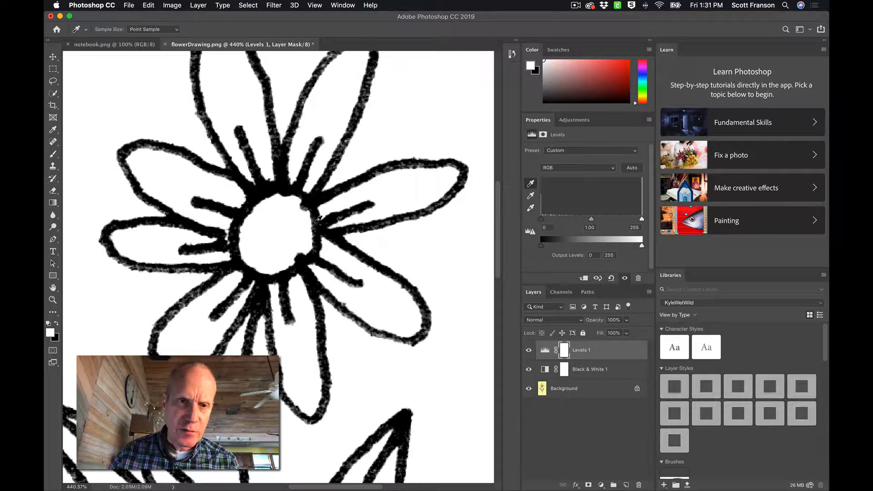
pyautogui.click(383, 167)
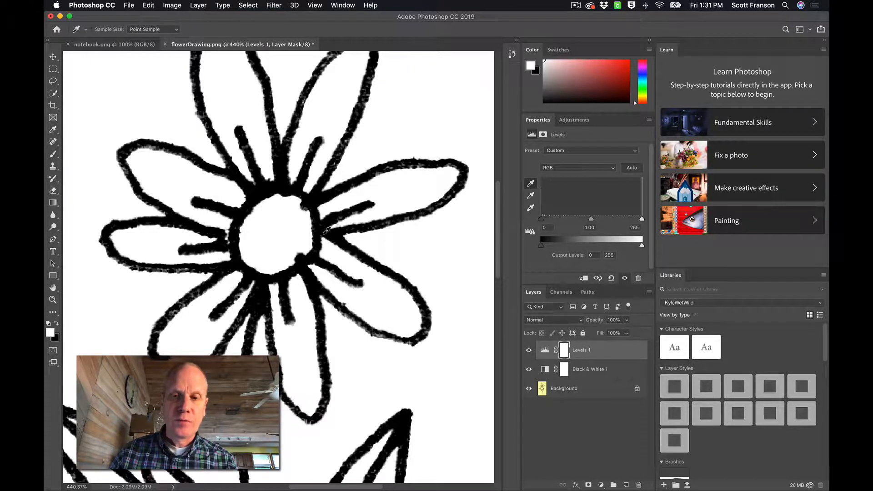
# Step: Load the bright areas of the RGB composite channel as a selection
pyautogui.doubleClick(52, 288)
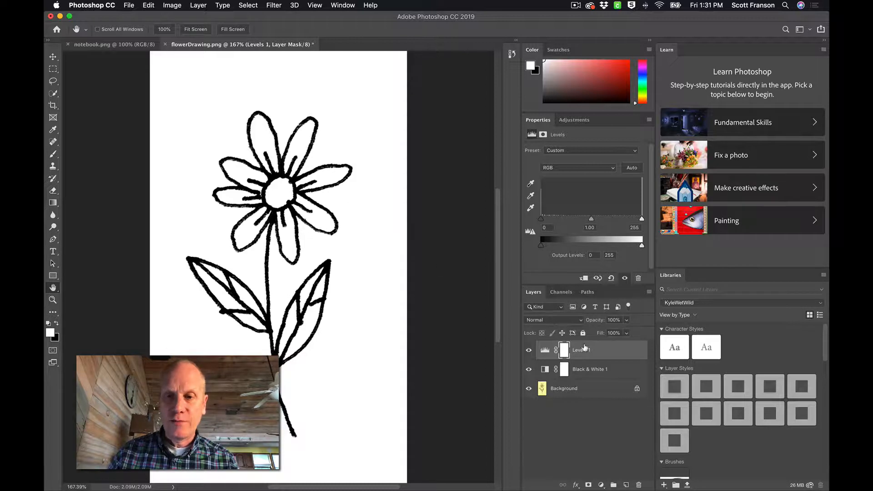
pyautogui.click(561, 293)
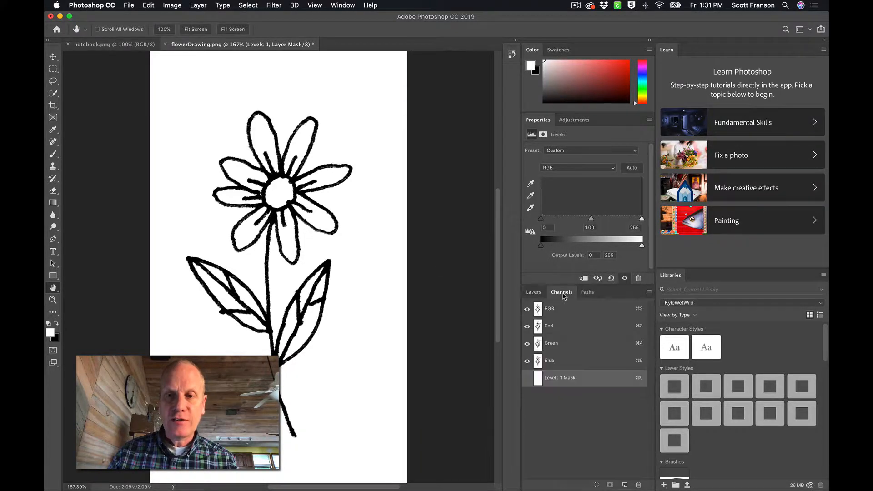
pyautogui.keyDown('super'); pyautogui.click(537, 310); pyautogui.keyUp('super')
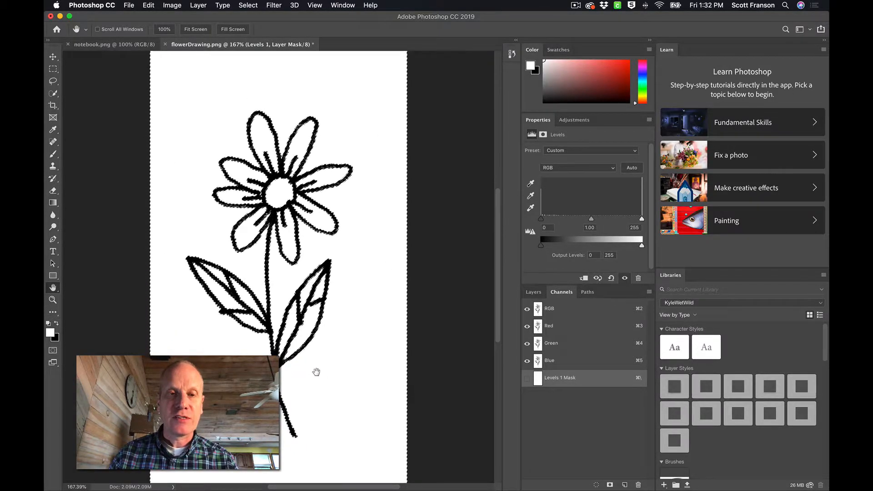
# Step: Create a new empty layer on top and hide the Levels 1, Black & White 1 and Background layers
pyautogui.click(536, 294)
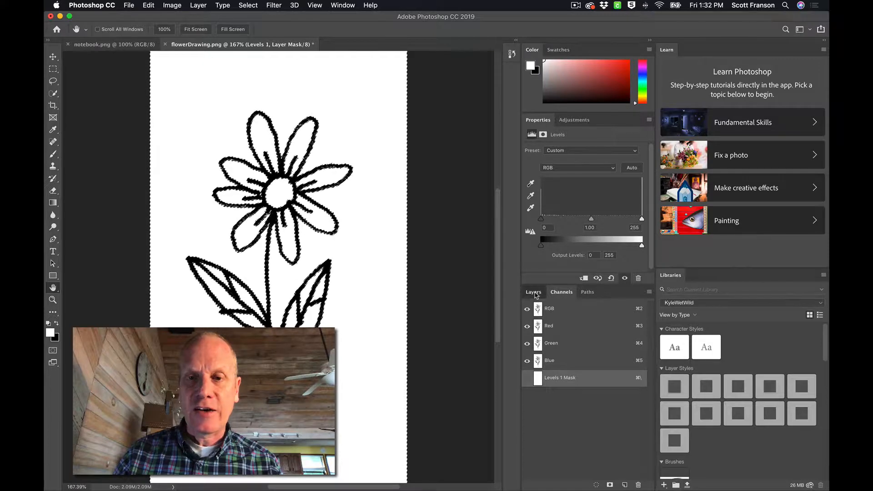
pyautogui.click(626, 486)
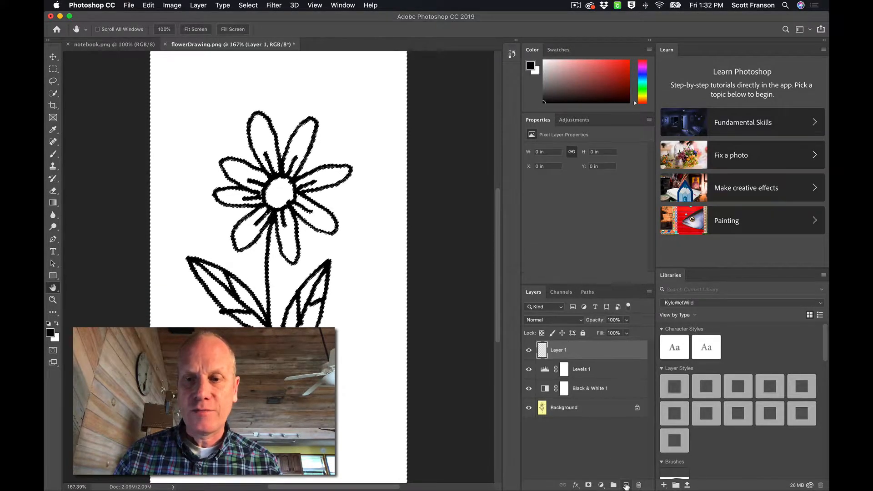
pyautogui.click(529, 369)
pyautogui.click(529, 388)
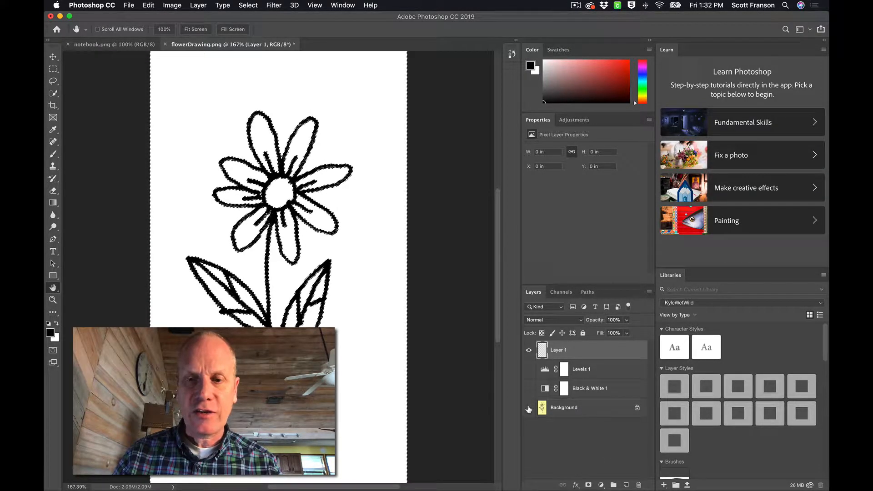
pyautogui.click(529, 407)
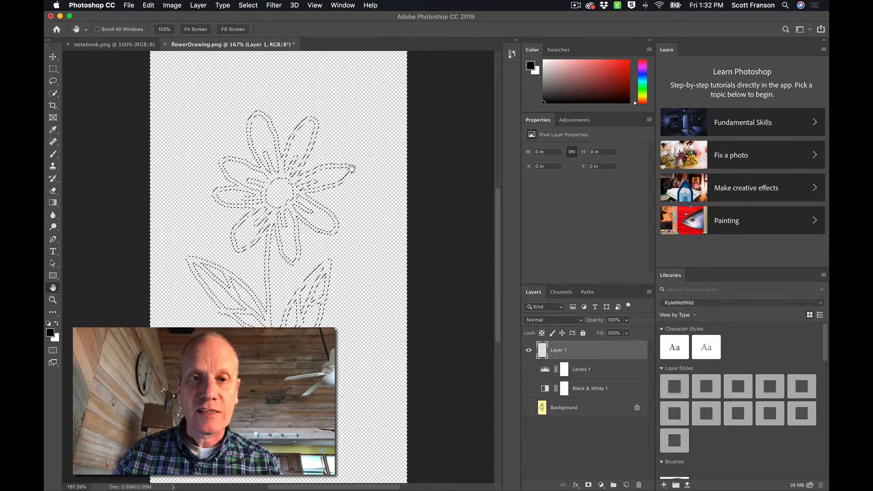
# Step: Invert the selection, fill it with black on Layer 1 and lock the layer's transparent pixels
pyautogui.click(247, 5)
pyautogui.click(249, 46)
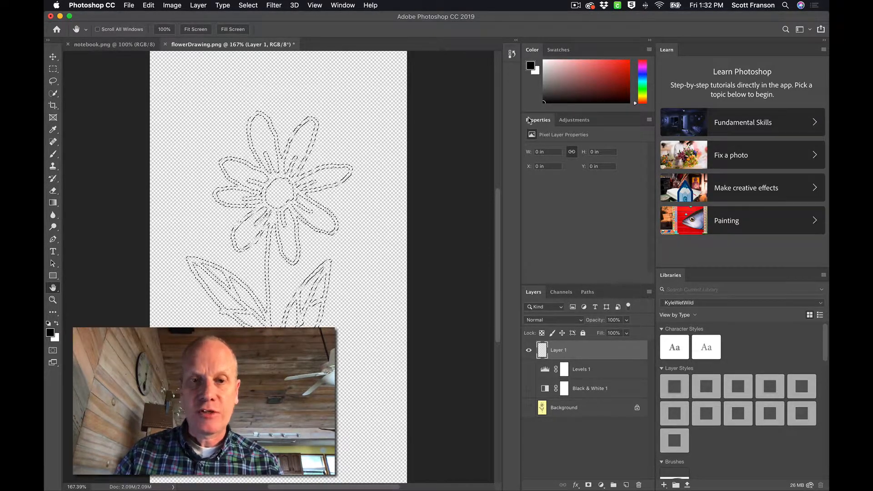
pyautogui.hotkey('alt', 'BackSpace')
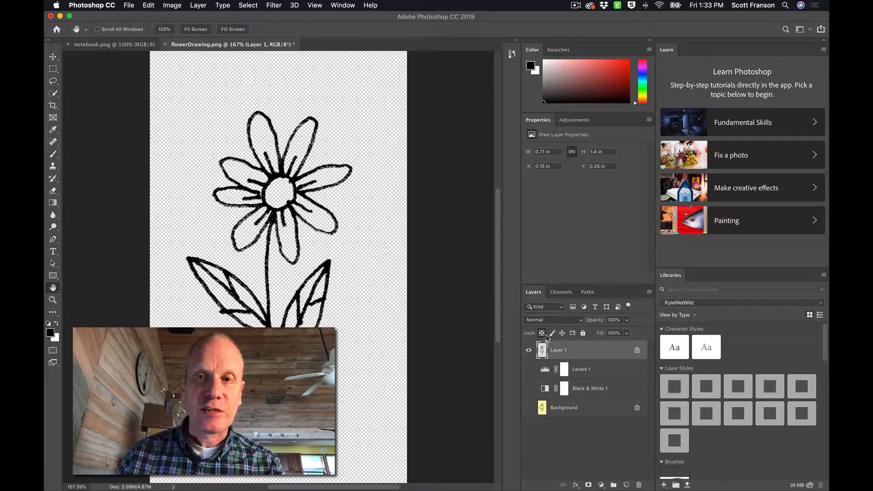
# Step: Try recoloring the flower line art on Layer 1 in dark red and in green, preserving transparency
pyautogui.click(610, 79)
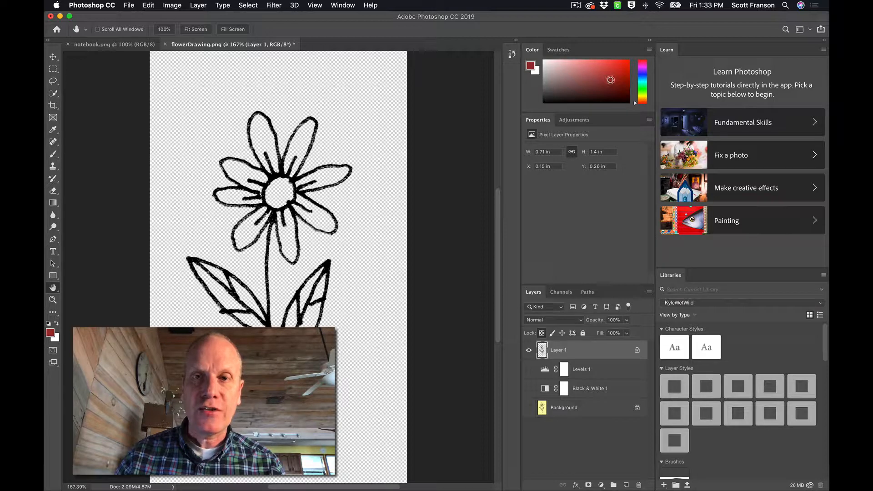
pyautogui.click(593, 85)
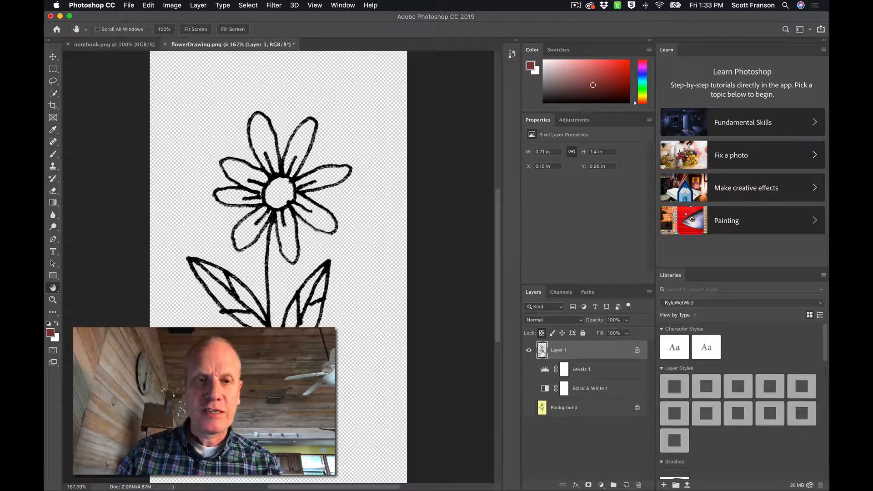
pyautogui.hotkey('alt', 'shift', 'BackSpace')
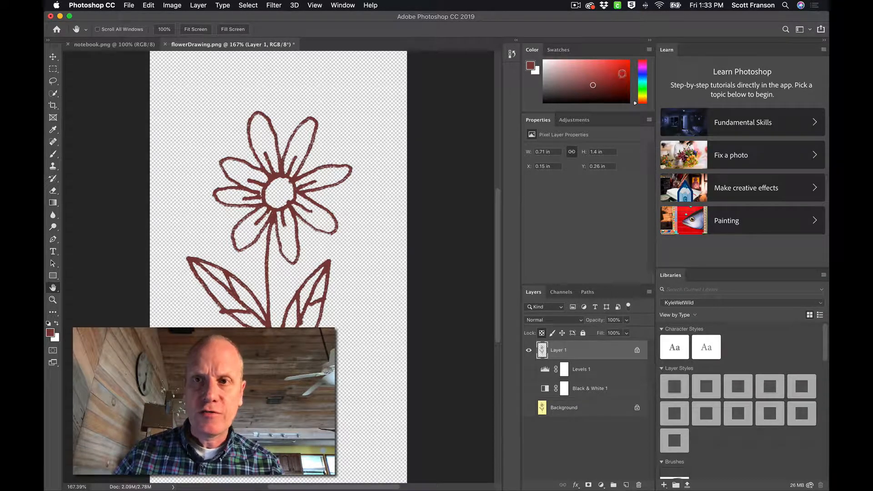
pyautogui.click(642, 85)
pyautogui.click(622, 79)
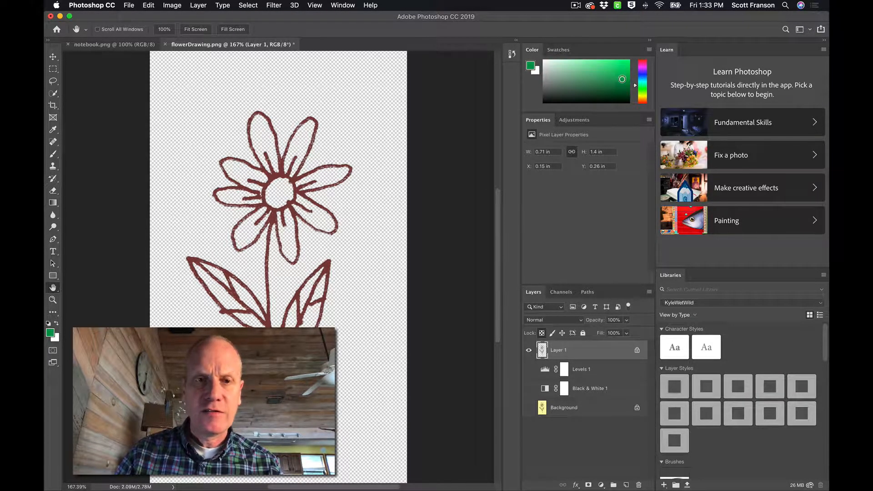
pyautogui.hotkey('alt', 'shift', 'BackSpace')
# Step: Recolor the flower line art on Layer 1 with a muted dark blue, preserving transparency
pyautogui.click(642, 74)
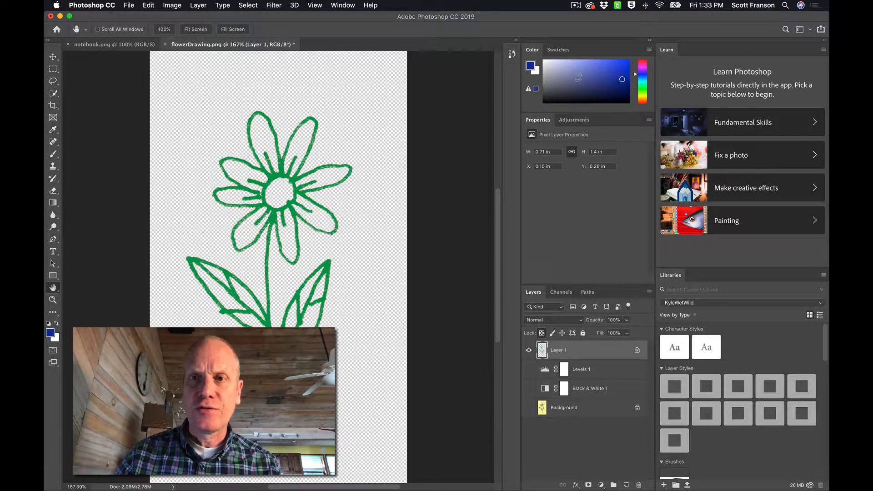
pyautogui.click(586, 83)
pyautogui.hotkey('alt', 'shift', 'BackSpace')
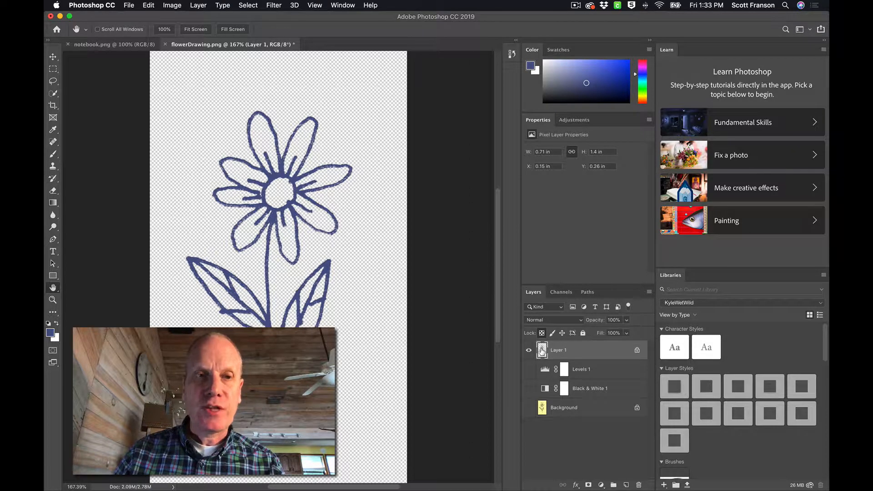
# Step: Select the interiors of the flower's petals and center with the Magic Wand, sampling all layers
pyautogui.moveTo(472, 278); pyautogui.dragTo(454, 266)
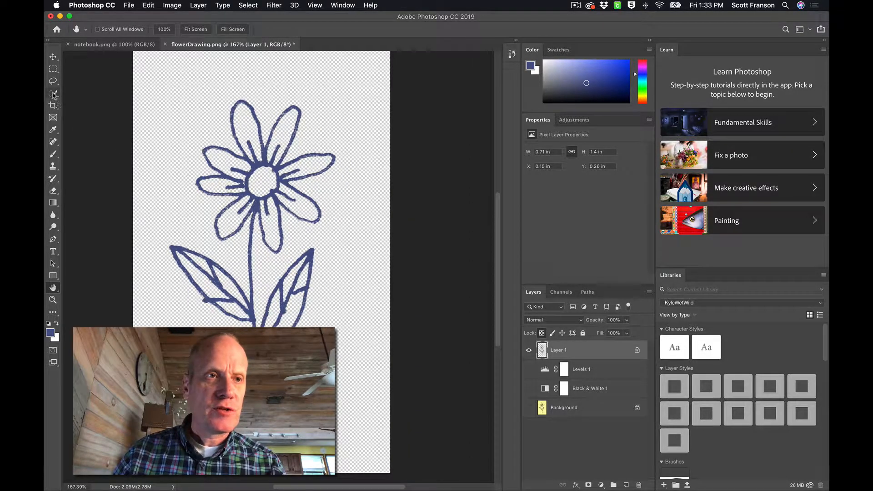
pyautogui.click(53, 93)
pyautogui.click(78, 102)
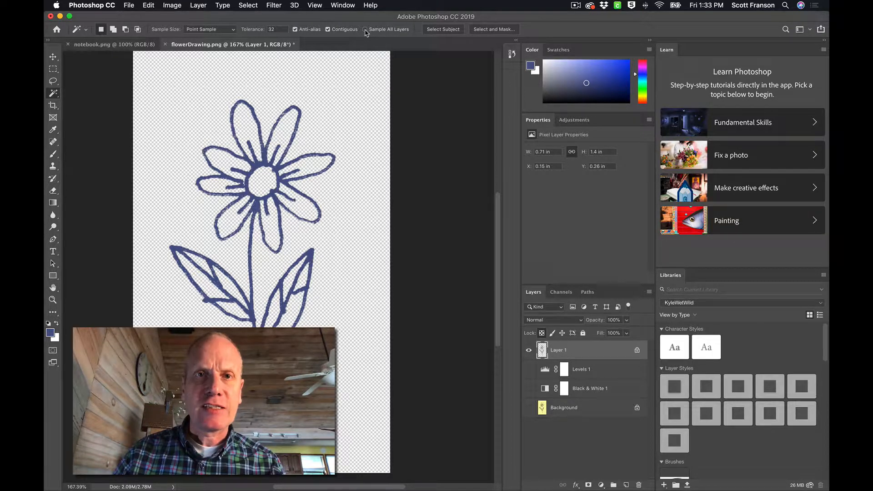
pyautogui.click(365, 30)
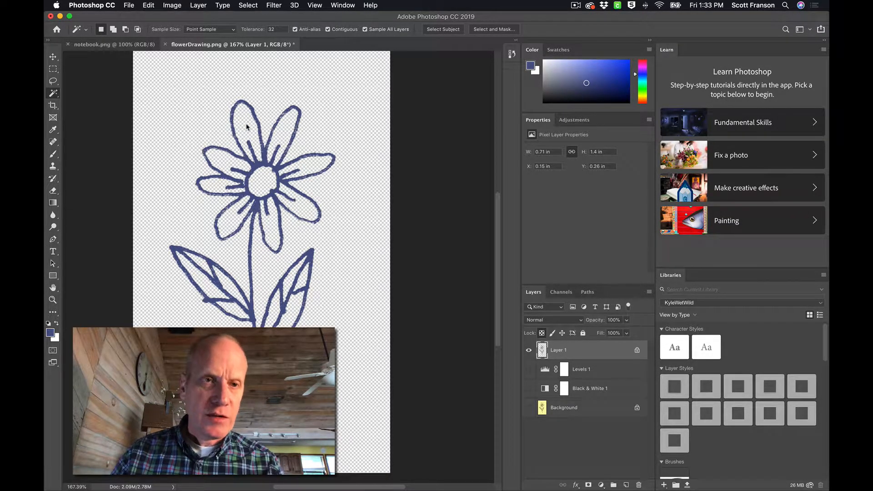
pyautogui.press('shift')
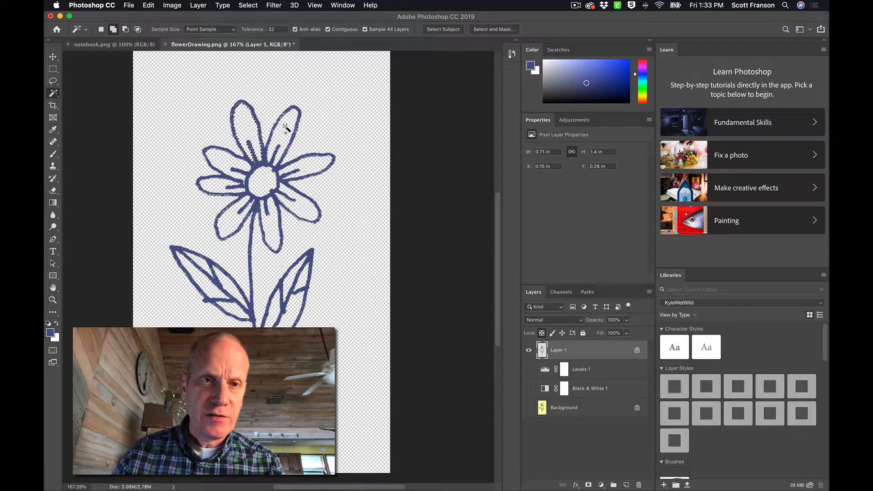
pyautogui.keyDown('shift'); pyautogui.click(286, 129); pyautogui.keyUp('shift')
pyautogui.keyDown('shift'); pyautogui.click(304, 170); pyautogui.keyUp('shift')
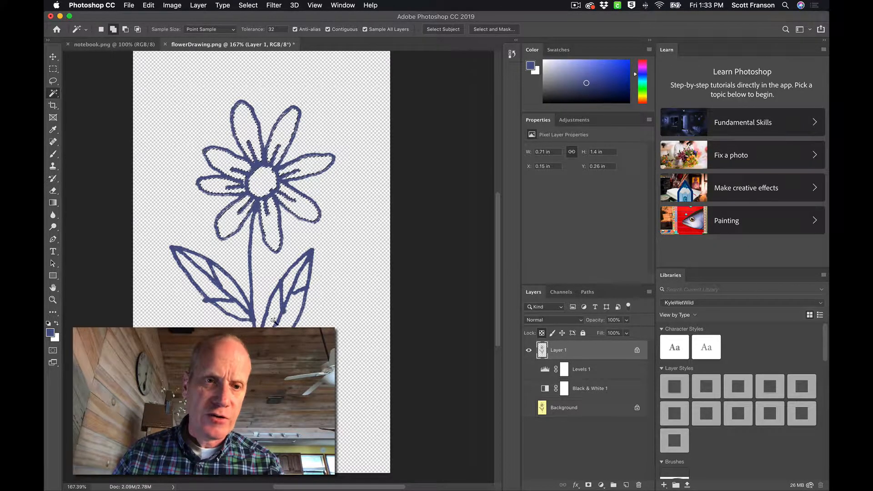
# Step: Add the enclosed areas of both leaves to the petal selection
pyautogui.keyDown('shift'); pyautogui.click(300, 293); pyautogui.keyUp('shift')
pyautogui.keyDown('shift'); pyautogui.click(301, 285); pyautogui.keyUp('shift')
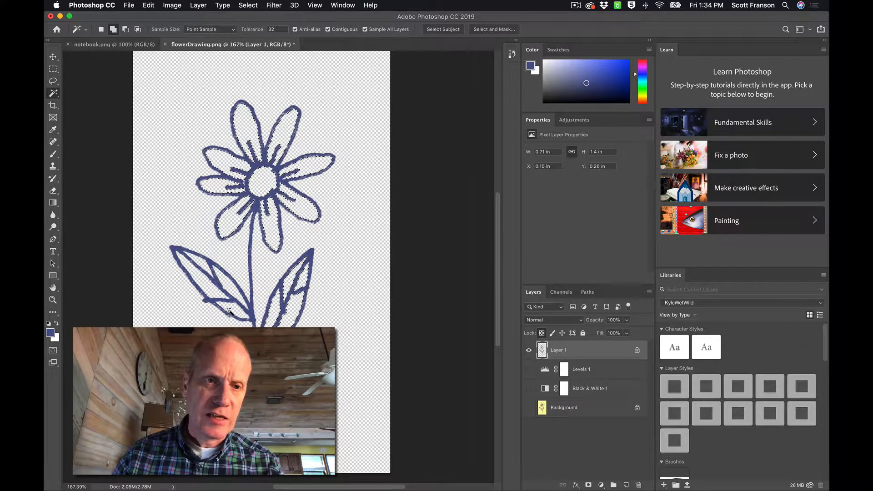
pyautogui.keyDown('shift'); pyautogui.click(228, 286); pyautogui.keyUp('shift')
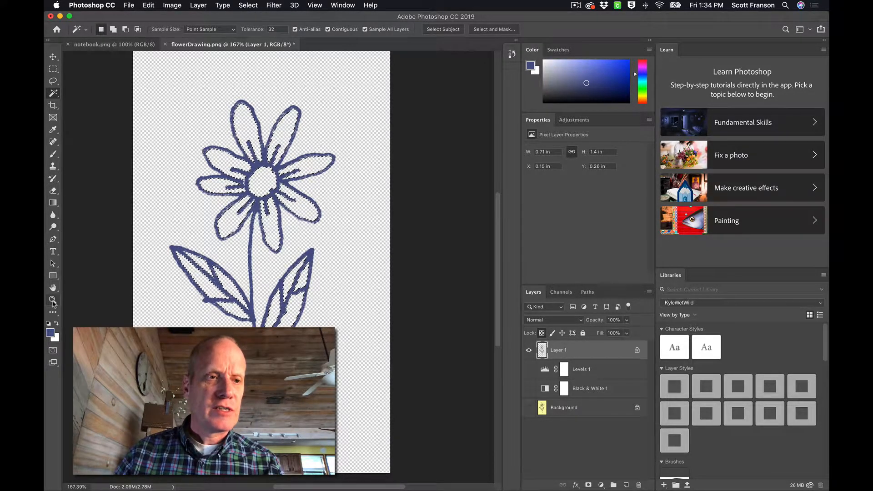
# Step: Expand the selection by 4 pixels so it reaches under the line art
pyautogui.click(53, 300)
pyautogui.moveTo(296, 169); pyautogui.dragTo(337, 223)
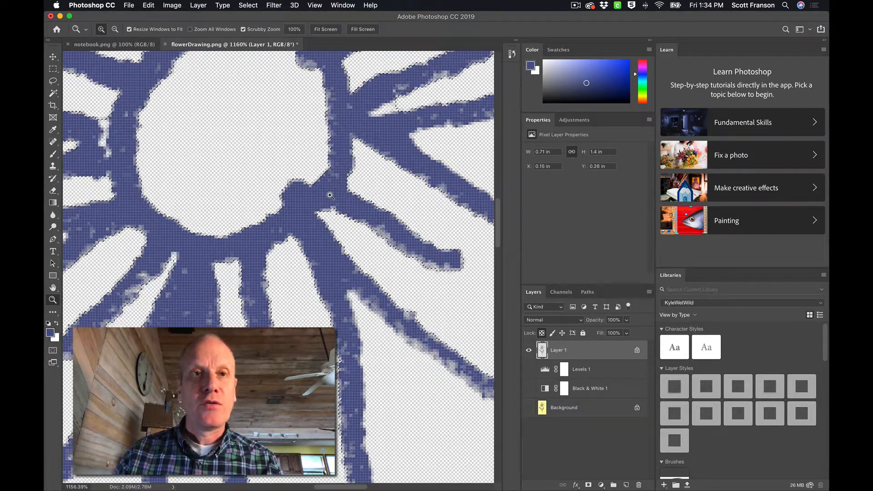
pyautogui.click(248, 5)
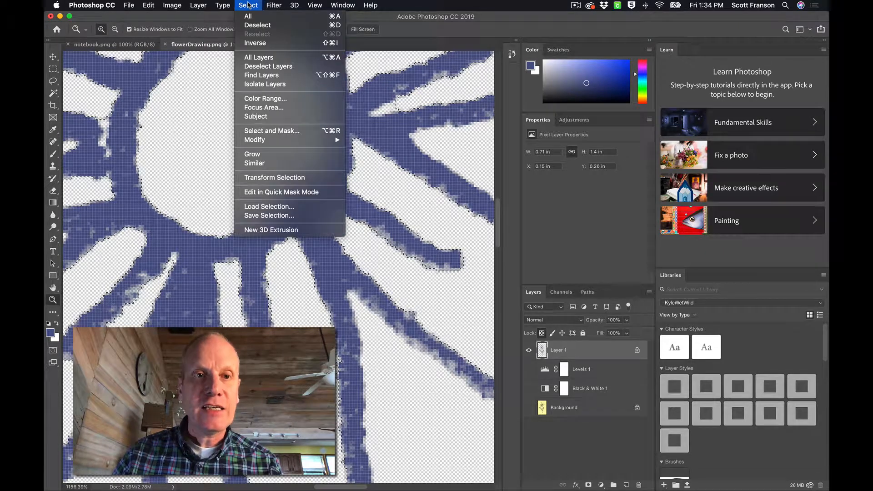
pyautogui.moveTo(268, 142)
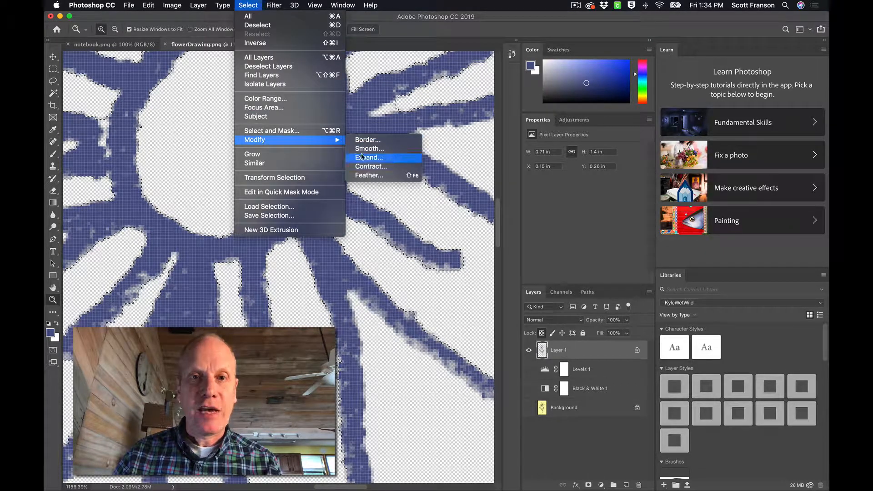
pyautogui.click(368, 158)
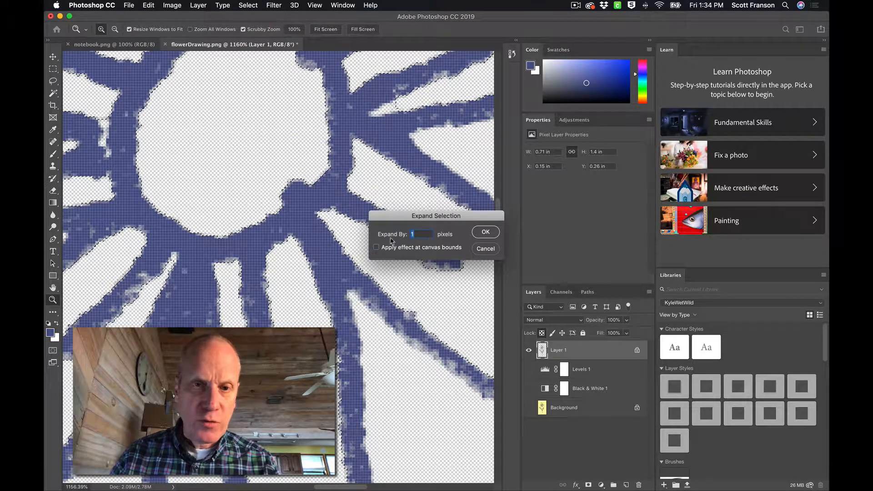
pyautogui.write('4')
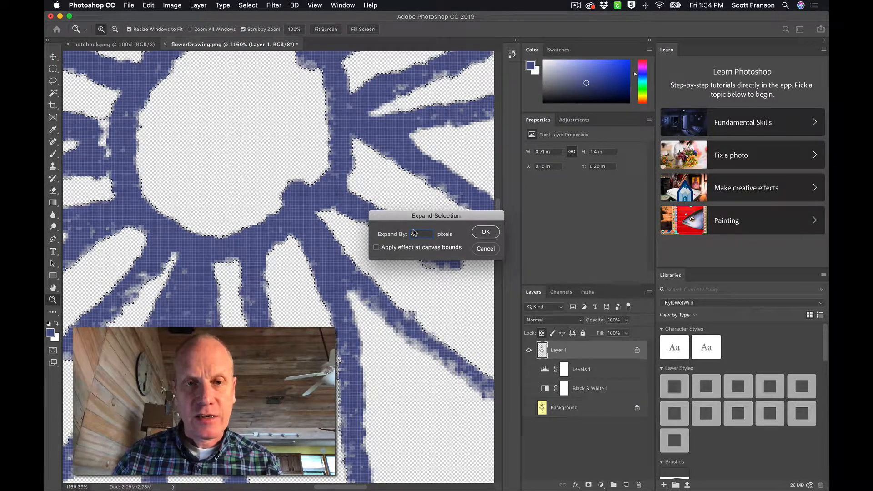
pyautogui.click(485, 232)
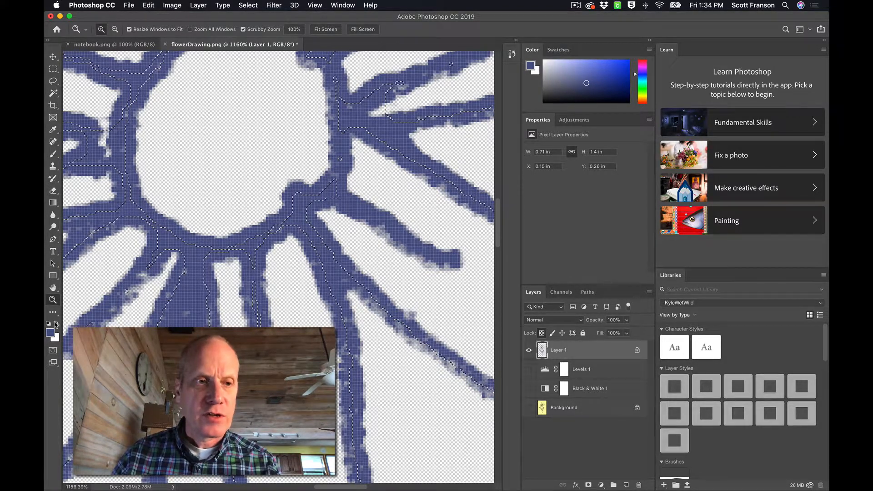
# Step: Set the foreground color to bright orange and try filling the selection with it on Layer 1, undoing the fill
pyautogui.click(53, 288)
pyautogui.doubleClick(53, 288)
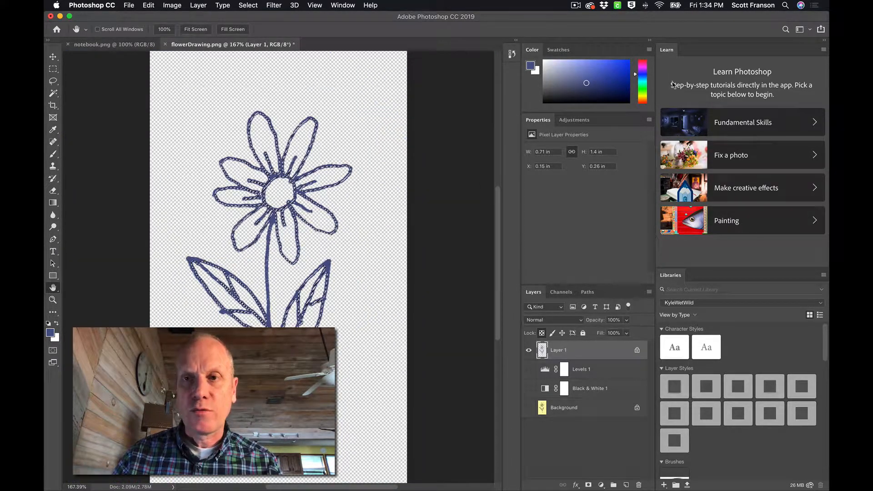
pyautogui.click(643, 100)
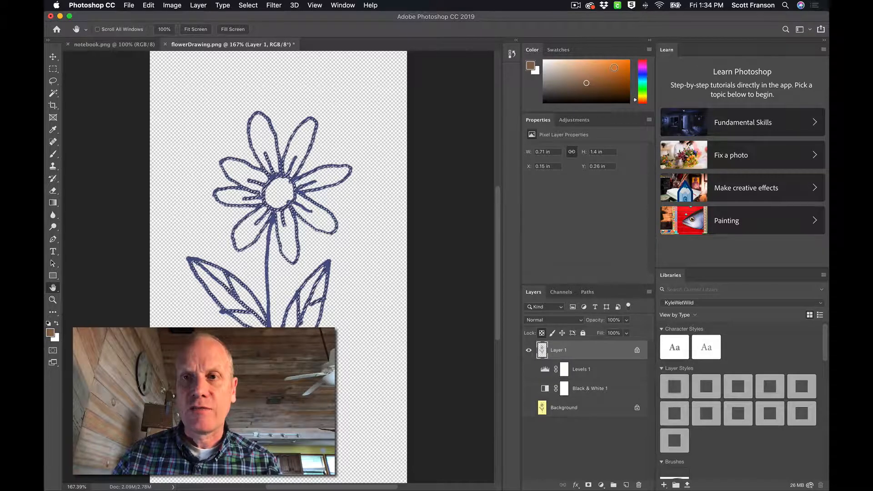
pyautogui.moveTo(614, 68); pyautogui.dragTo(625, 63)
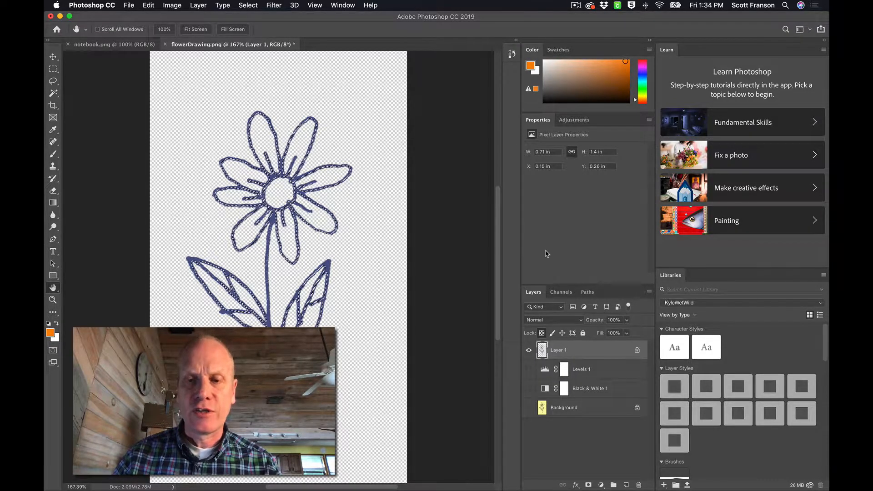
pyautogui.hotkey('alt', 'BackSpace')
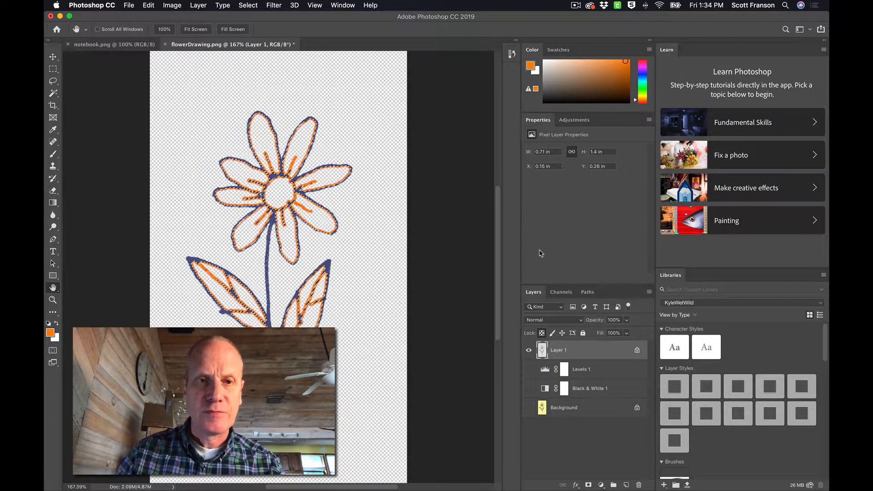
pyautogui.press('super+z')
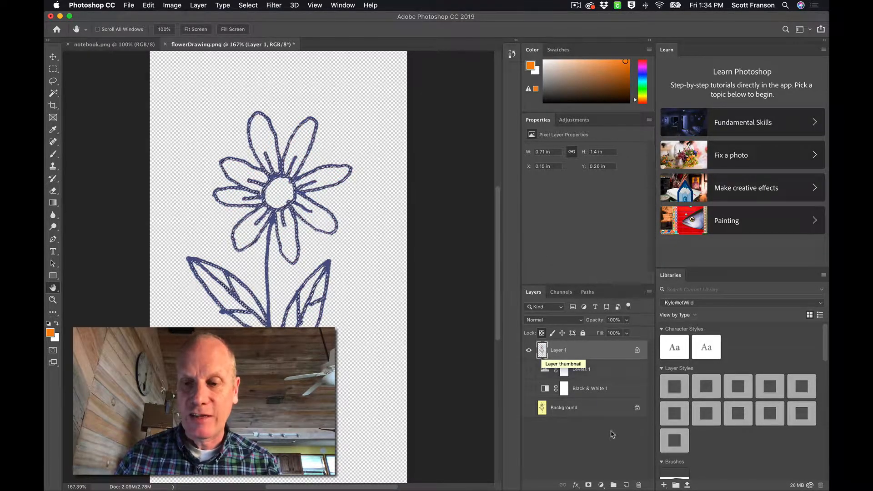
# Step: Fill the selection with orange on a new layer, deselect, and move that layer below Layer 1
pyautogui.click(626, 485)
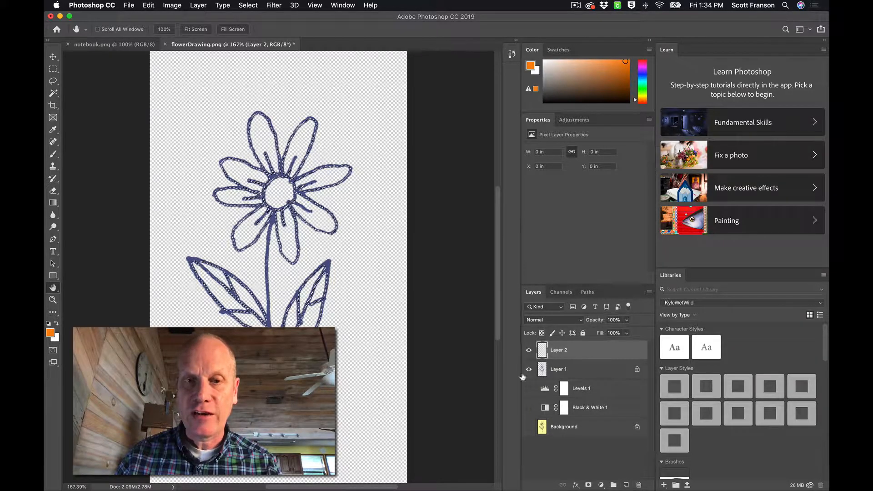
pyautogui.hotkey('alt', 'BackSpace')
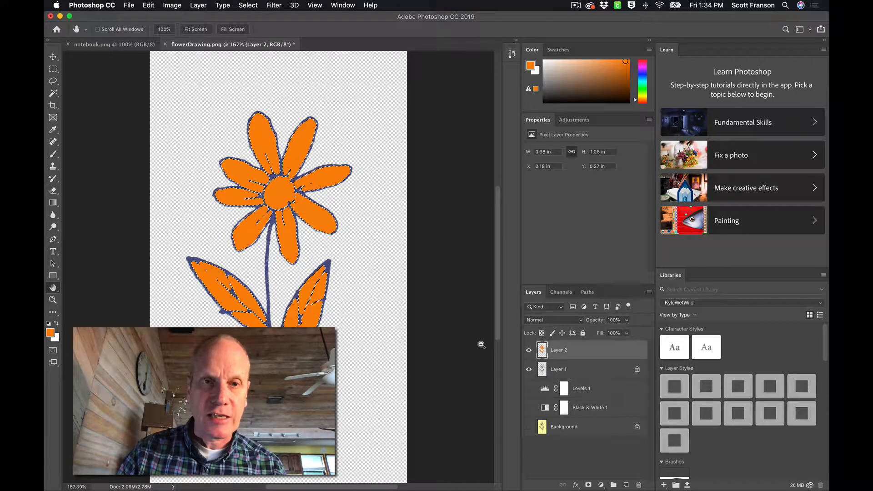
pyautogui.press('super+d')
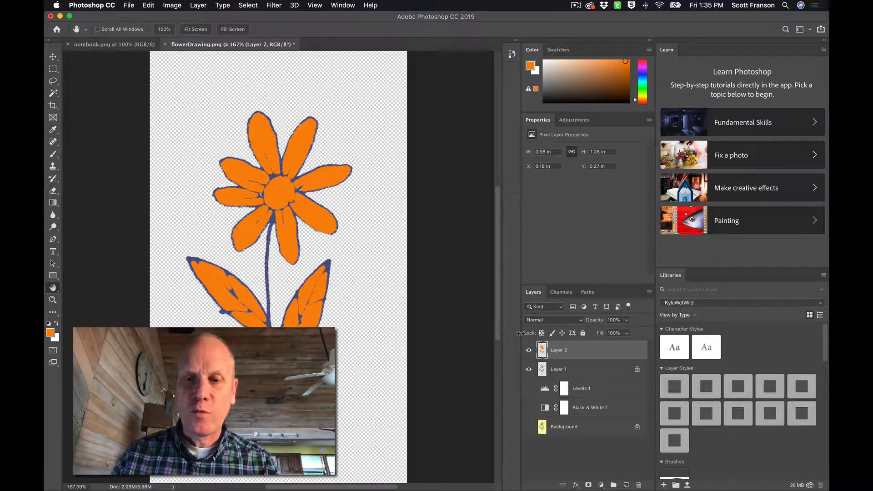
pyautogui.moveTo(542, 351); pyautogui.dragTo(550, 373)
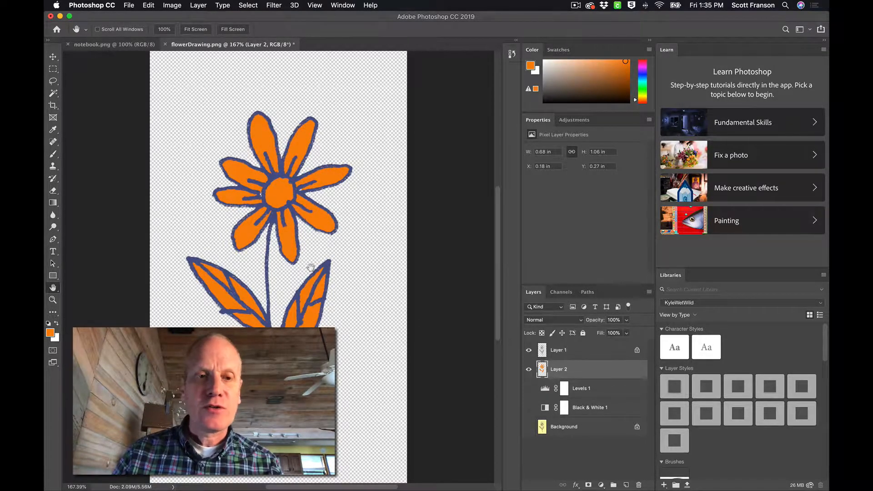
# Step: Set the foreground color to bright green and choose a 13 px Hard Round brush with 100% hardness, undoing any stray dab
pyautogui.click(642, 90)
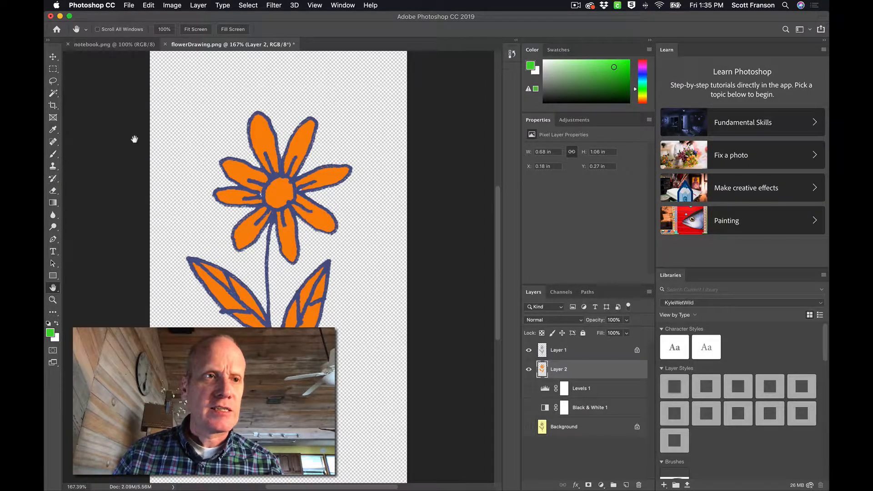
pyautogui.click(53, 153)
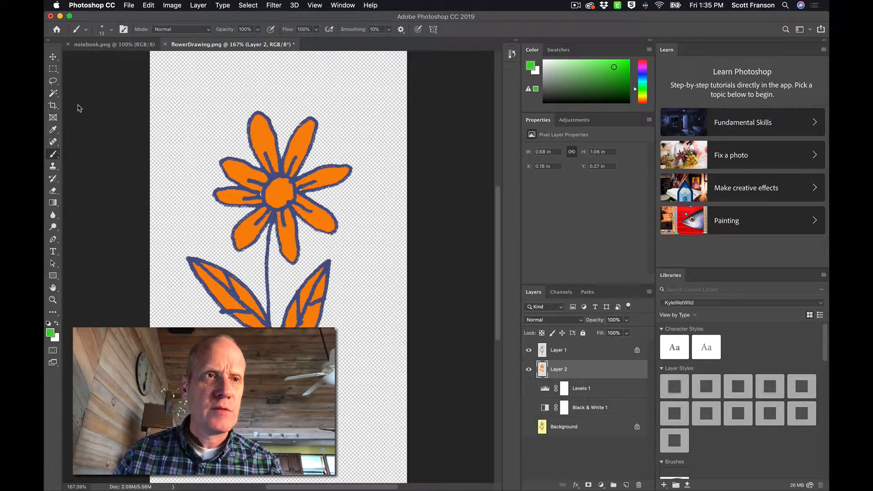
pyautogui.click(109, 31)
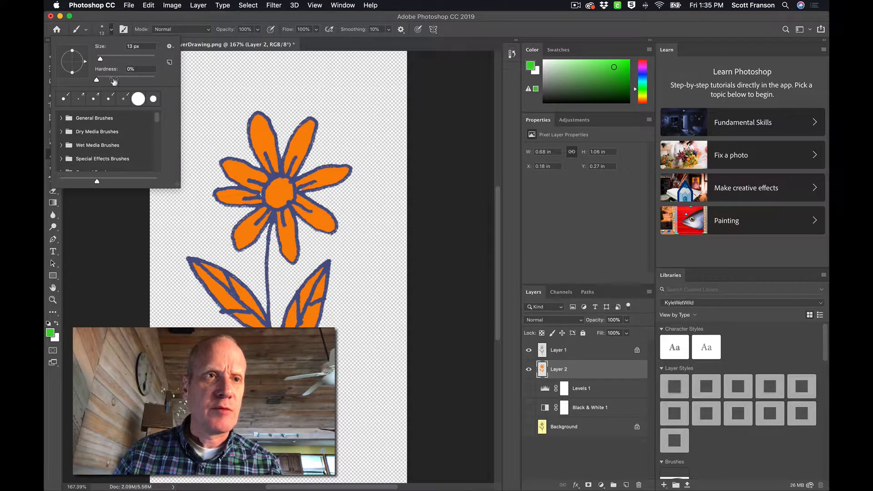
pyautogui.click(61, 118)
pyautogui.click(82, 157)
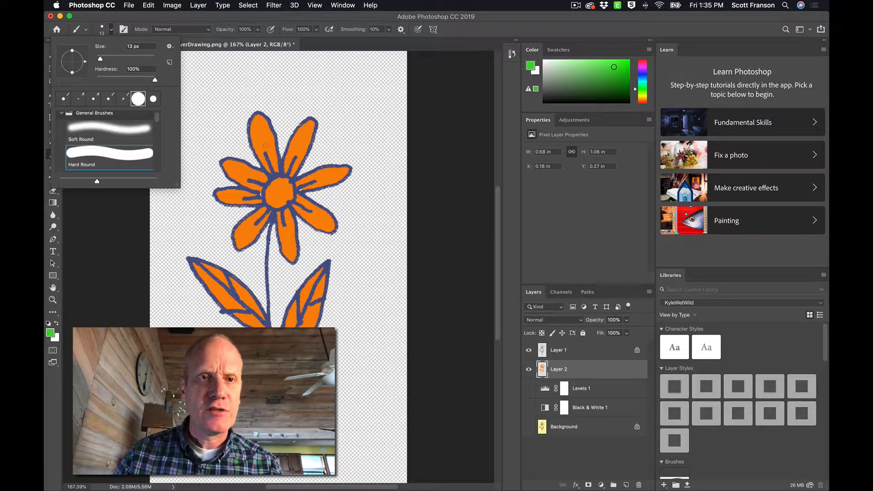
pyautogui.click(204, 82)
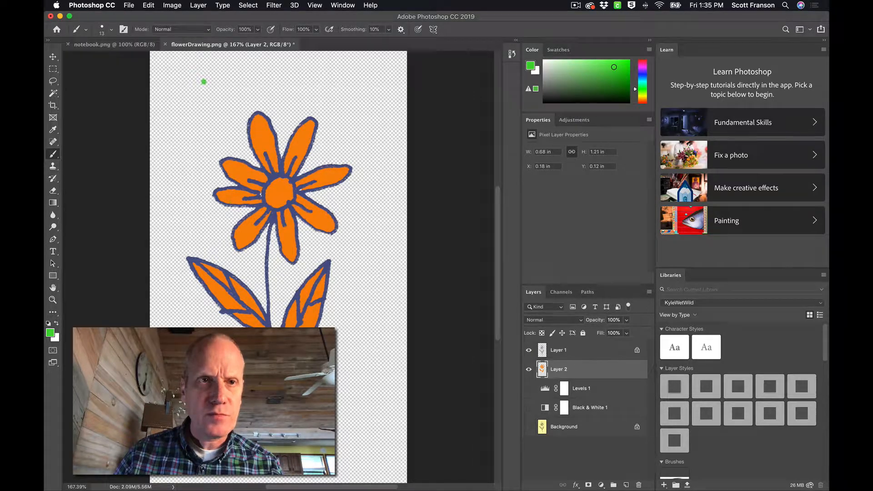
pyautogui.press('super+z')
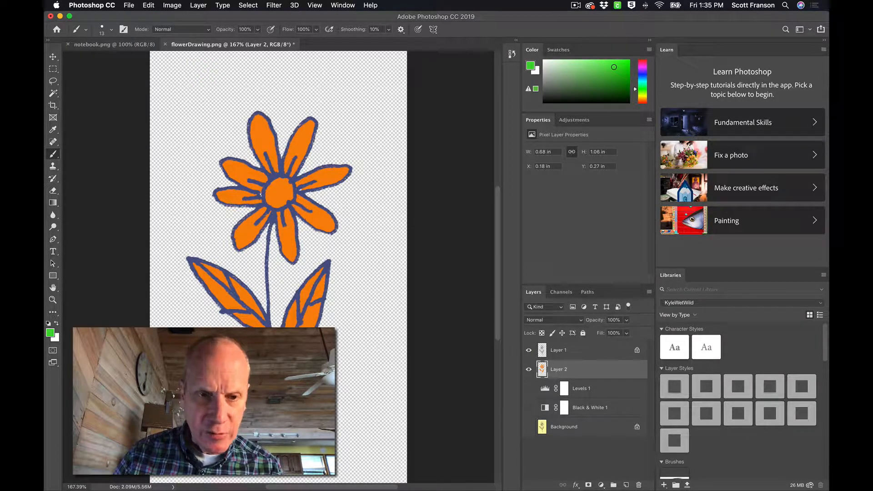
# Step: Undo a trial stroke on the right leaf, lock Layer 2's transparent pixels and paint green over that leaf
pyautogui.moveTo(290, 310)
pyautogui.mouseDown()
pyautogui.moveTo(300, 286)
pyautogui.moveTo(329, 300)
pyautogui.mouseUp()
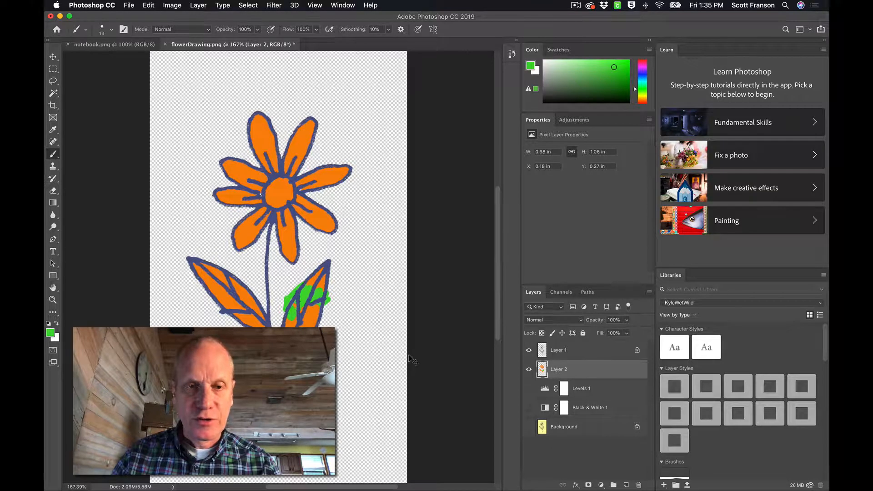
pyautogui.press('super+z')
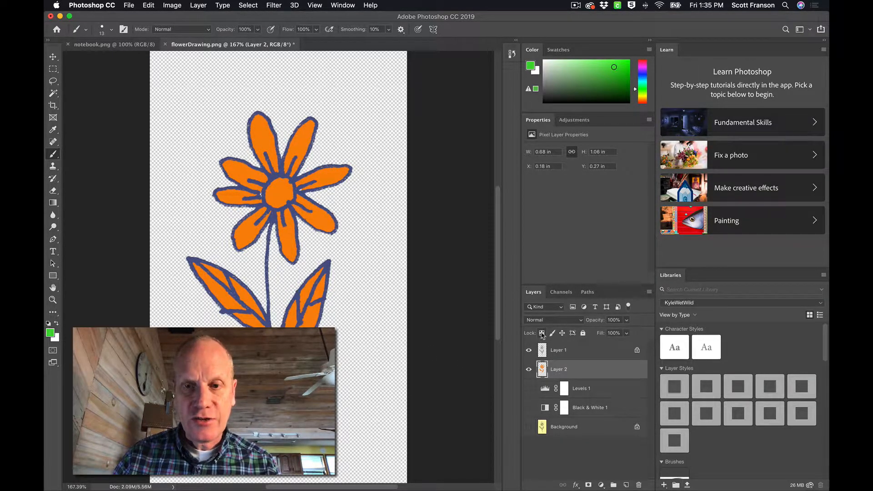
pyautogui.click(541, 333)
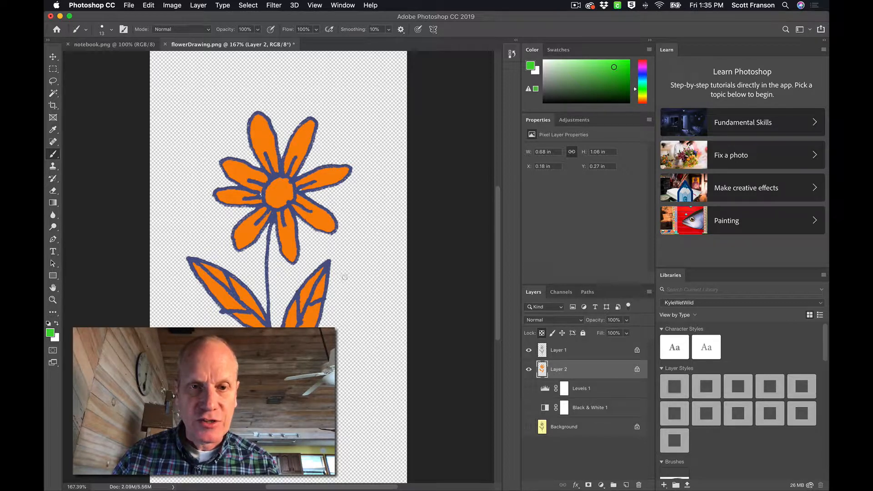
pyautogui.moveTo(314, 279)
pyautogui.mouseDown()
pyautogui.moveTo(294, 284)
pyautogui.moveTo(320, 294)
pyautogui.moveTo(288, 286)
pyautogui.moveTo(290, 324)
pyautogui.moveTo(314, 318)
pyautogui.mouseUp()
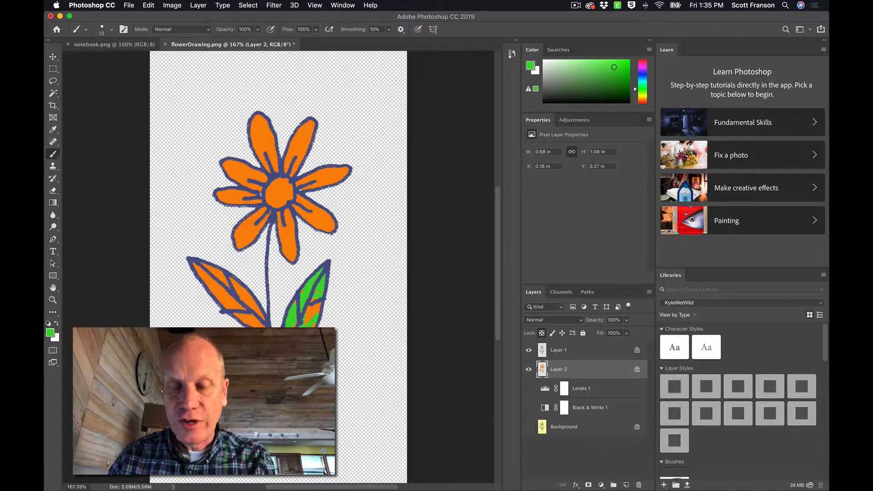
# Step: Enlarge the brush to 90 px and paint the rest of the right leaf and the left leaf green
pyautogui.press(']')
pyautogui.press(']')
pyautogui.press(']')
pyautogui.press(']')
pyautogui.press(']')
pyautogui.press(']')
pyautogui.press(']')
pyautogui.press(']')
pyautogui.press(']')
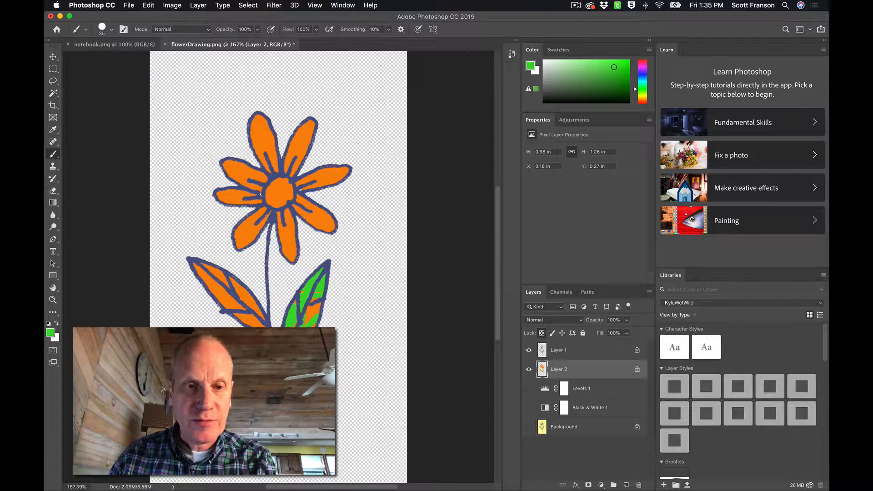
pyautogui.press(']')
pyautogui.press(']')
pyautogui.moveTo(309, 324); pyautogui.dragTo(322, 291)
pyautogui.moveTo(277, 315)
pyautogui.mouseDown()
pyautogui.moveTo(181, 260)
pyautogui.moveTo(196, 279)
pyautogui.mouseUp()
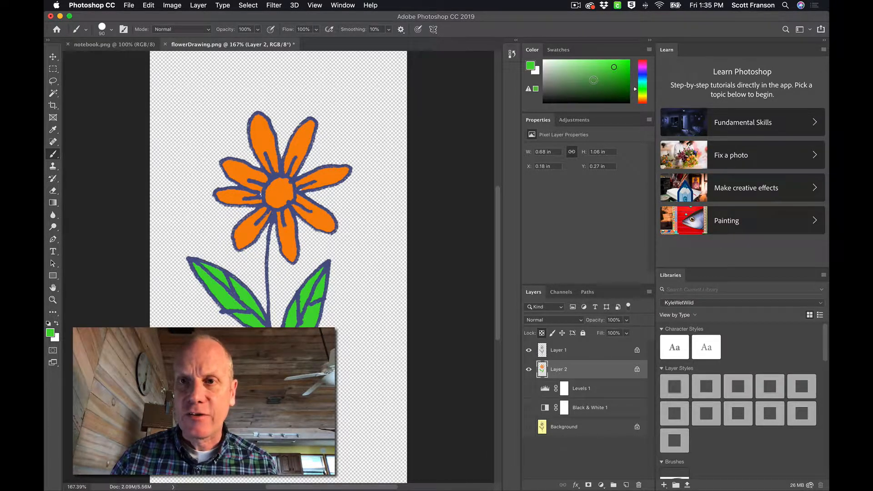
# Step: Set the foreground color to a muted green and repaint both leaves with it
pyautogui.moveTo(593, 80); pyautogui.dragTo(587, 77)
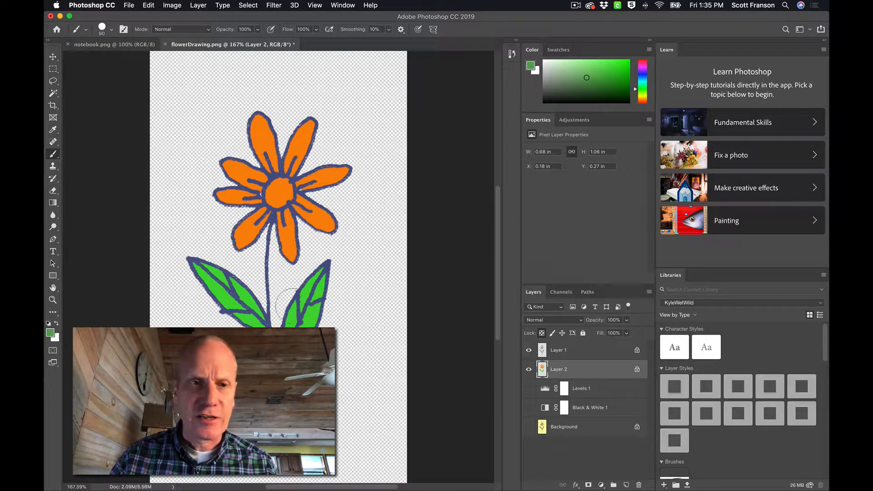
pyautogui.moveTo(202, 268)
pyautogui.mouseDown()
pyautogui.moveTo(225, 301)
pyautogui.moveTo(268, 317)
pyautogui.moveTo(246, 295)
pyautogui.mouseUp()
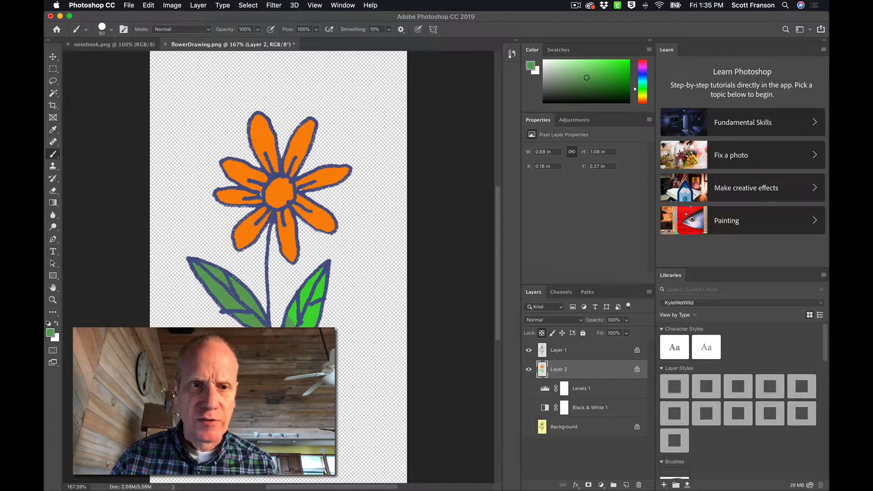
pyautogui.moveTo(304, 325)
pyautogui.mouseDown()
pyautogui.moveTo(331, 284)
pyautogui.moveTo(291, 318)
pyautogui.mouseUp()
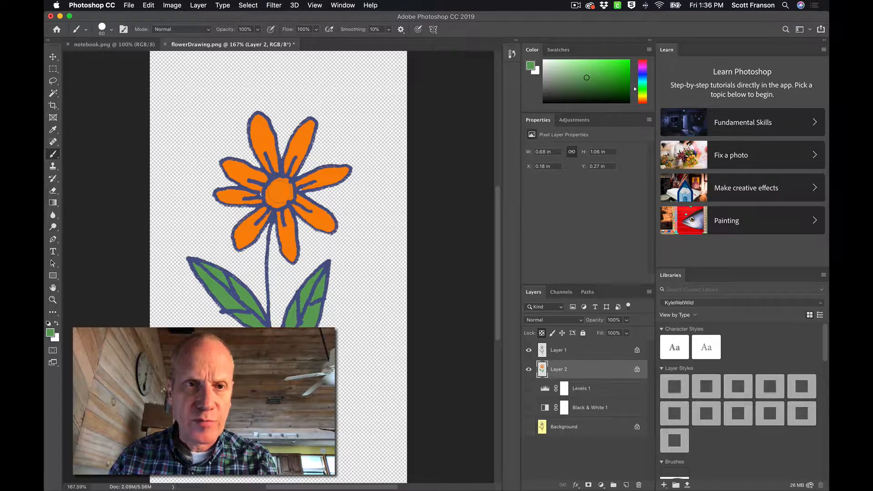
# Step: Choose a golden yellow foreground color and paint the flower's center with a 60 px brush
pyautogui.click(642, 98)
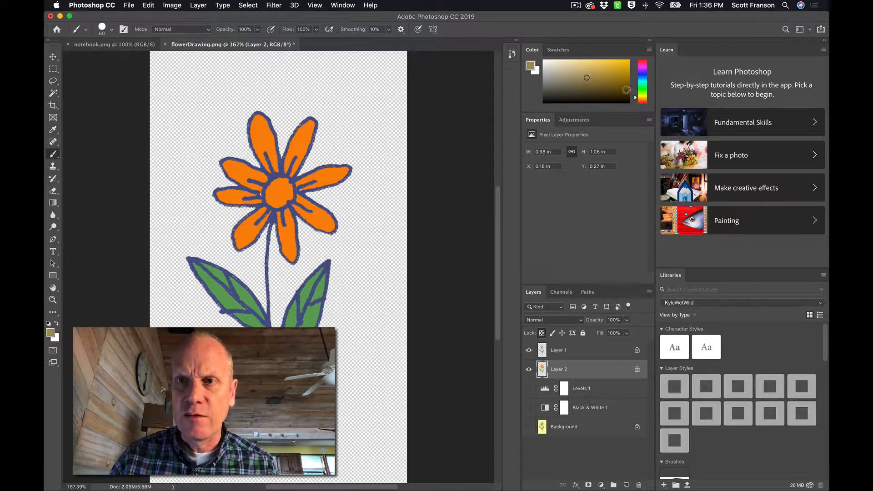
pyautogui.click(615, 71)
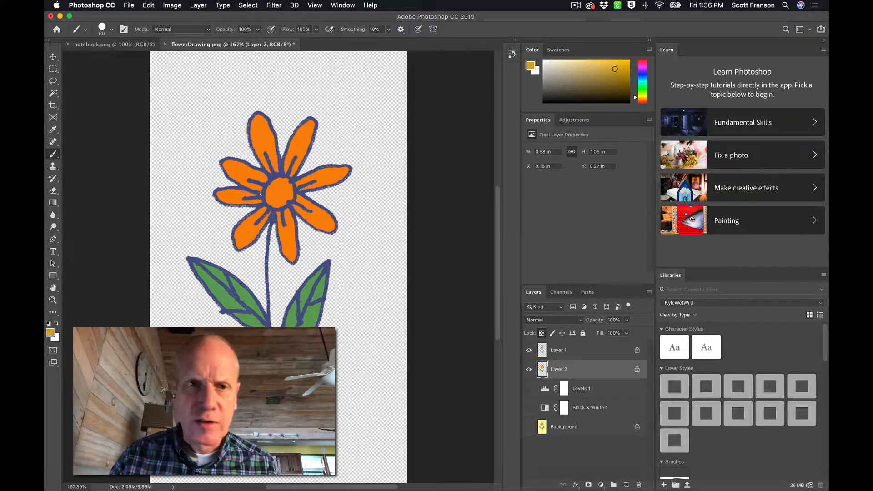
pyautogui.moveTo(278, 191)
pyautogui.mouseDown()
pyautogui.moveTo(275, 198)
pyautogui.moveTo(281, 192)
pyautogui.mouseUp()
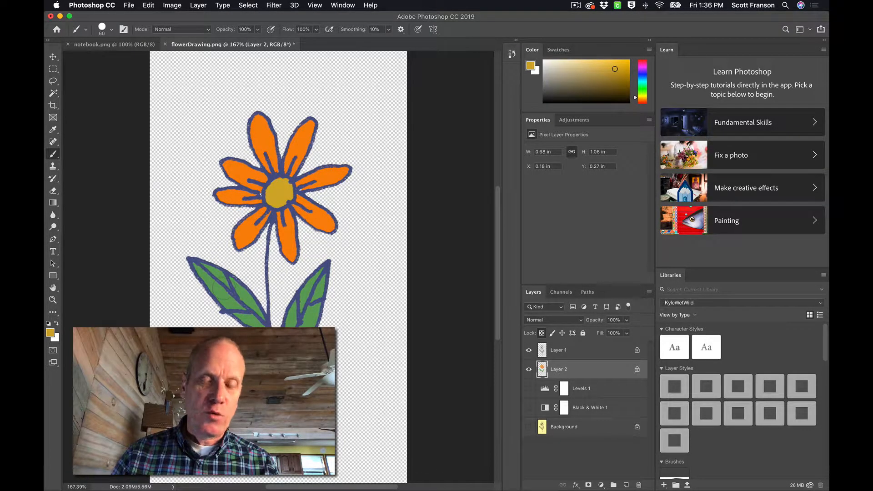
# Step: Load the outline of Layer 2's artwork as a selection and add a new layer named white above Layer 1
pyautogui.keyDown('shift'); pyautogui.click(635, 349); pyautogui.keyUp('shift')
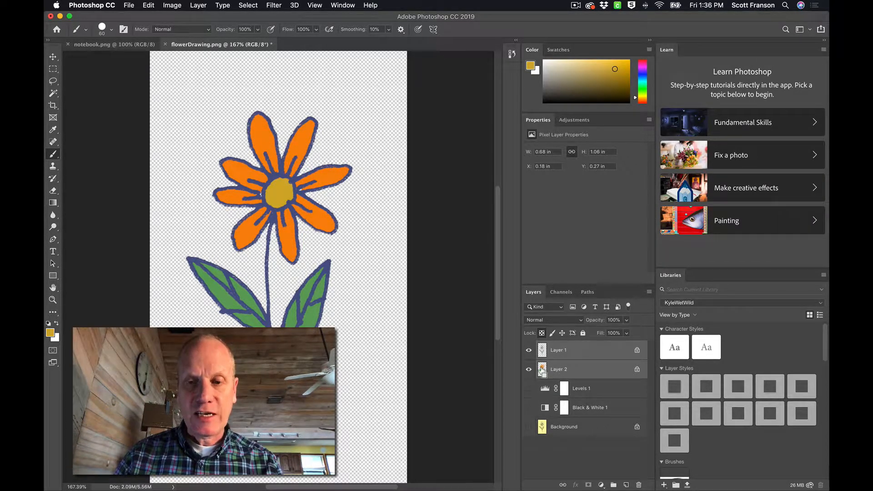
pyautogui.keyDown('super'); pyautogui.click(543, 370); pyautogui.keyUp('super')
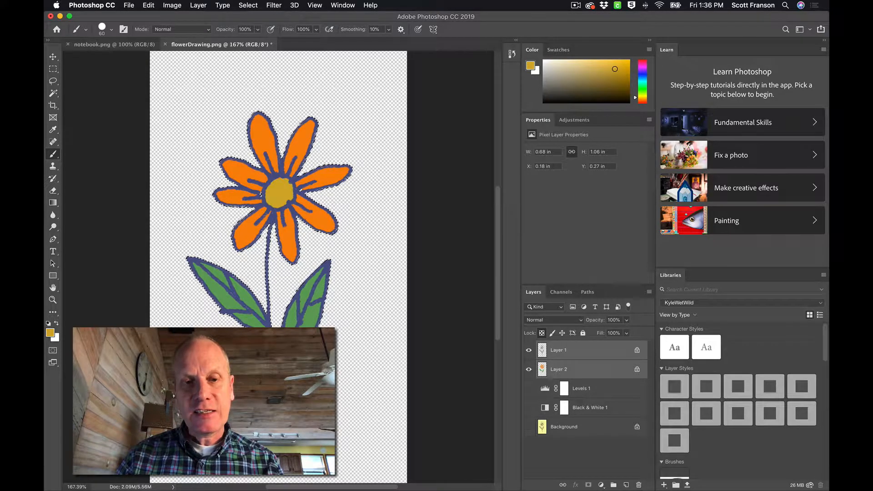
pyautogui.click(625, 485)
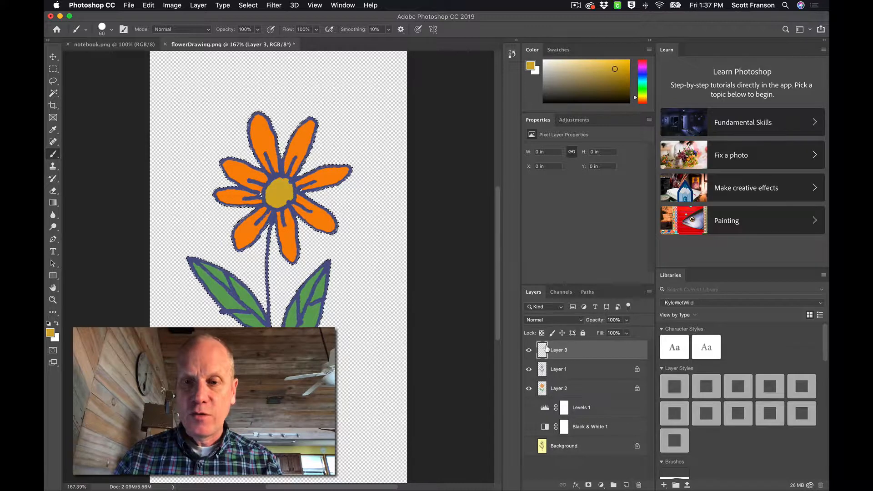
pyautogui.doubleClick(561, 350)
pyautogui.write('w')
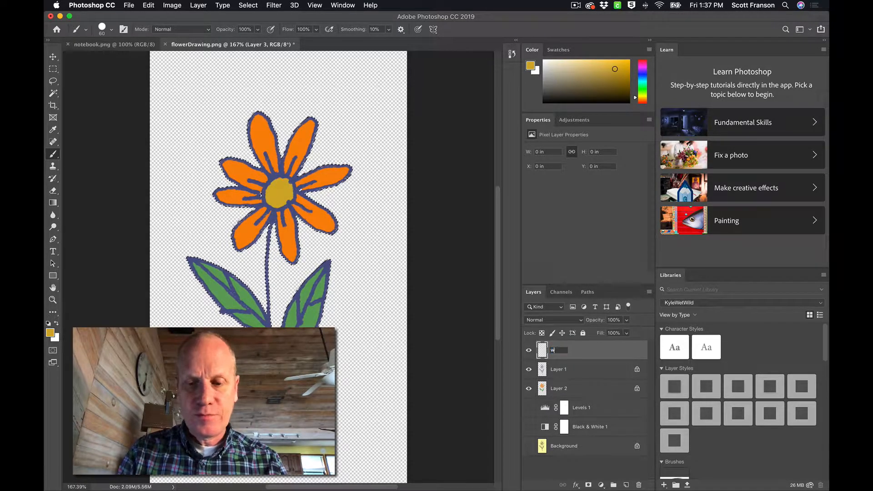
pyautogui.write('hit')
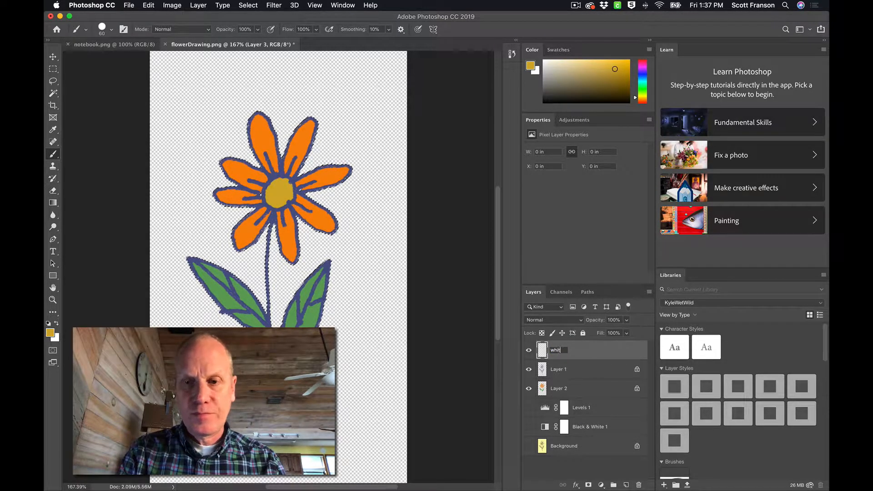
pyautogui.write('e')
pyautogui.click(541, 354)
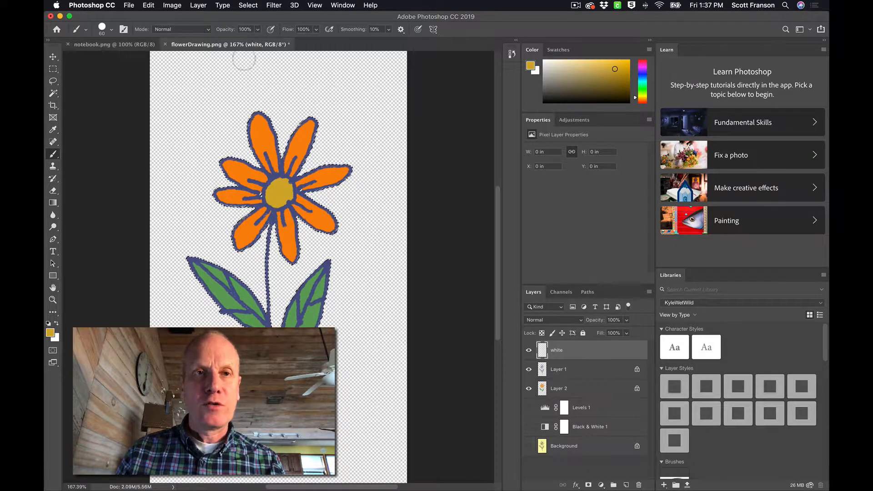
# Step: Expand the selection around the flower by 15 pixels
pyautogui.click(247, 5)
pyautogui.moveTo(275, 141)
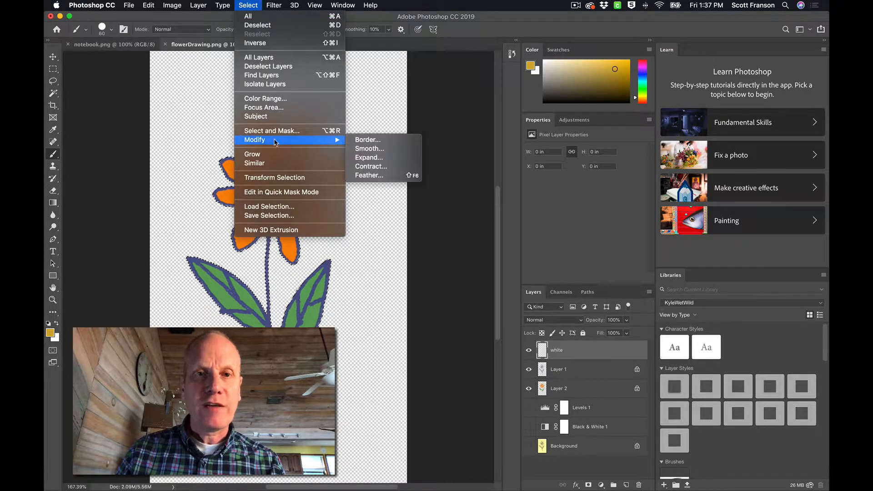
pyautogui.click(369, 157)
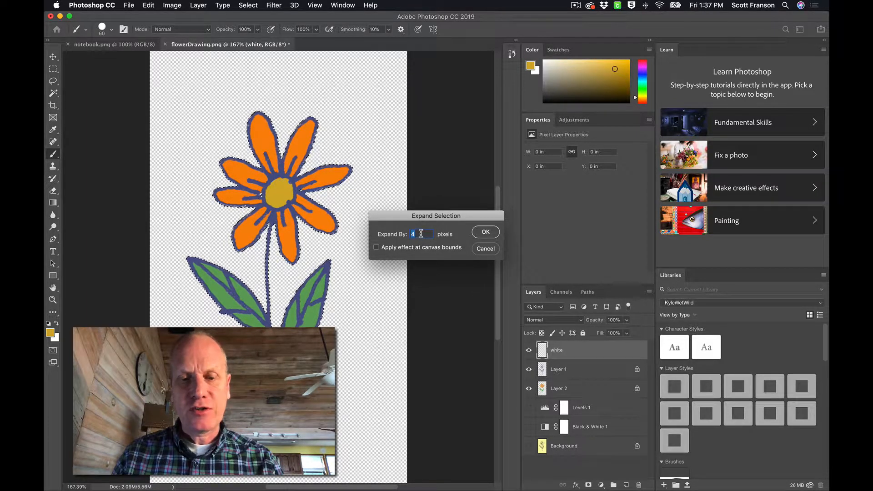
pyautogui.write('15')
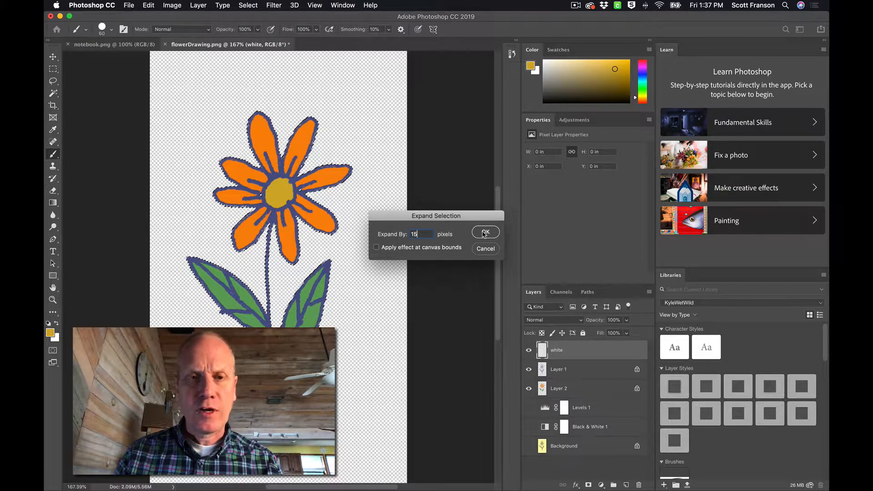
pyautogui.click(484, 232)
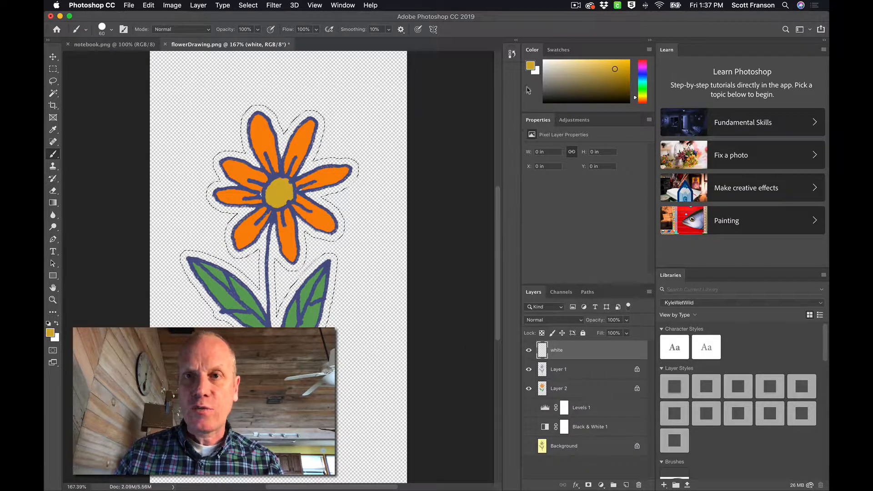
# Step: Set the foreground color to white and convert the expanded selection into a work path with a tolerance of 5 pixels
pyautogui.click(544, 60)
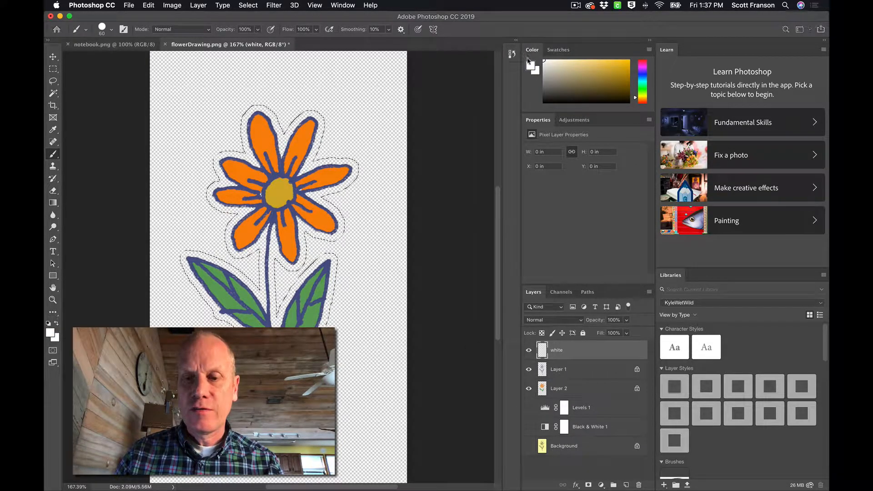
pyautogui.press('h')
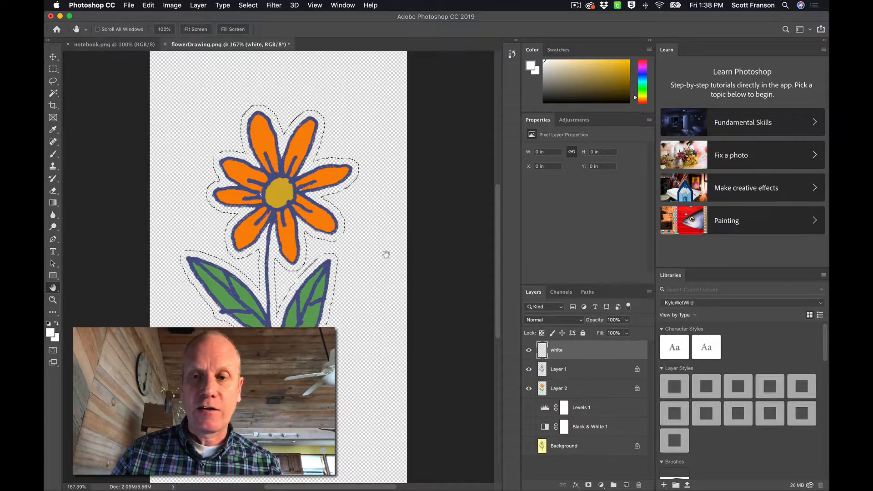
pyautogui.click(587, 293)
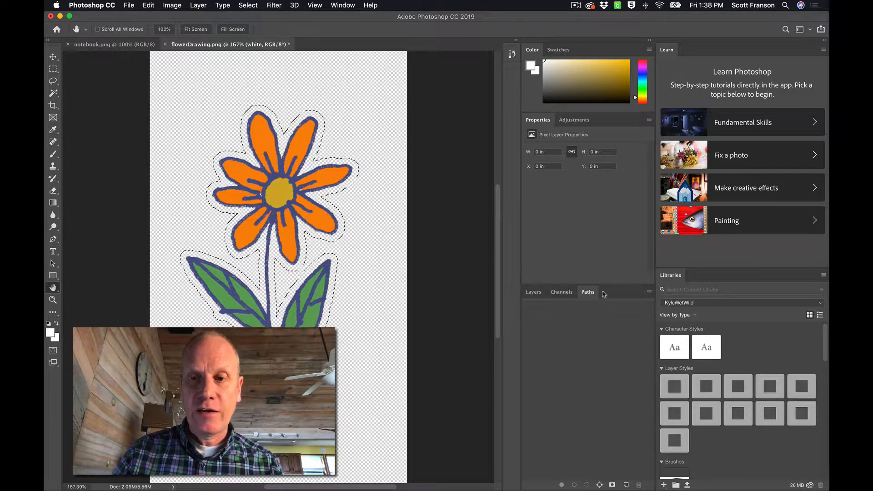
pyautogui.click(649, 293)
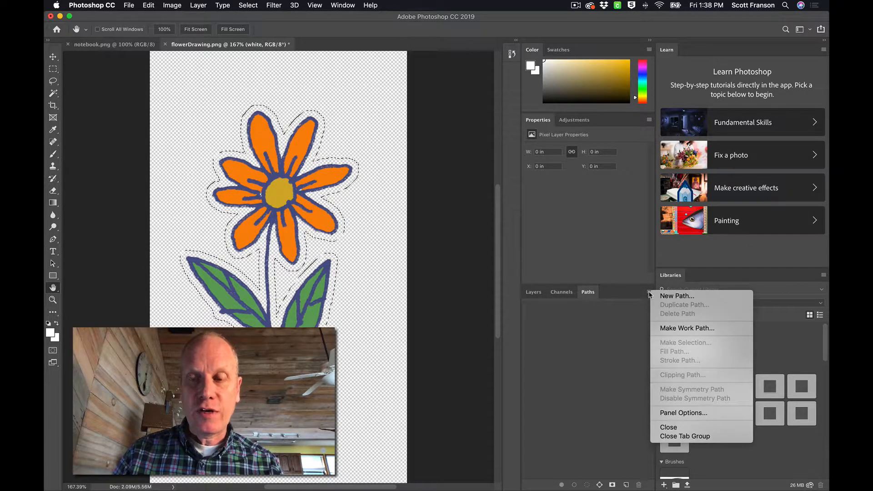
pyautogui.click(663, 328)
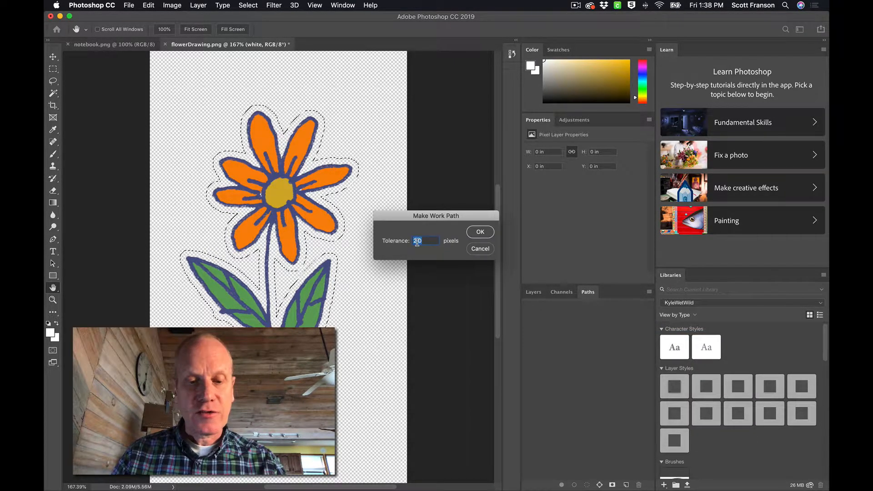
pyautogui.write('5')
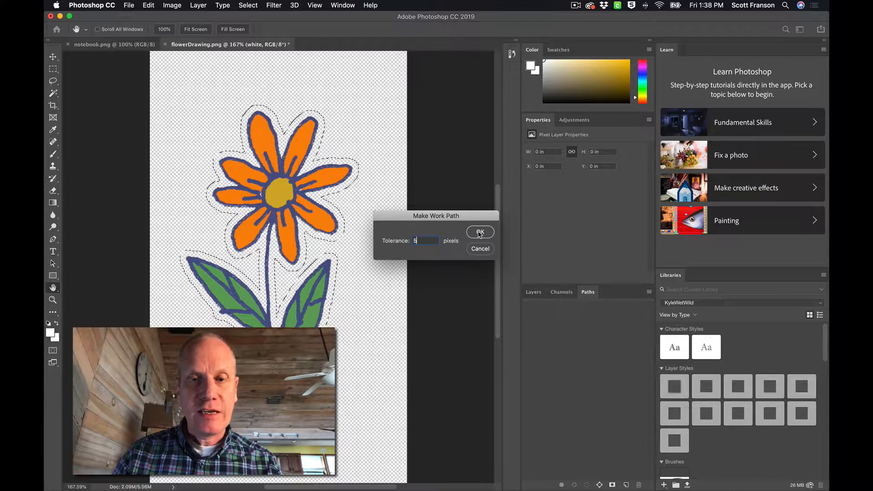
pyautogui.click(480, 233)
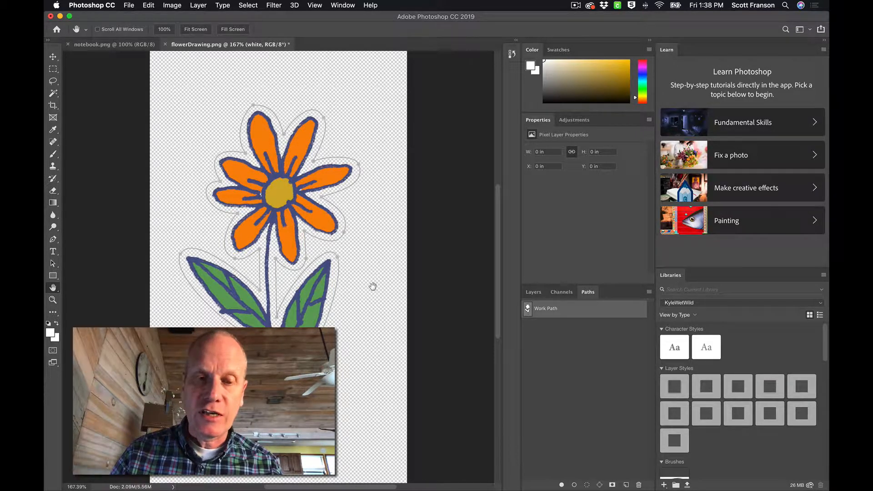
# Step: Fill the work path with white on the white layer, deselect the path, and move that layer below Layer 2
pyautogui.click(536, 294)
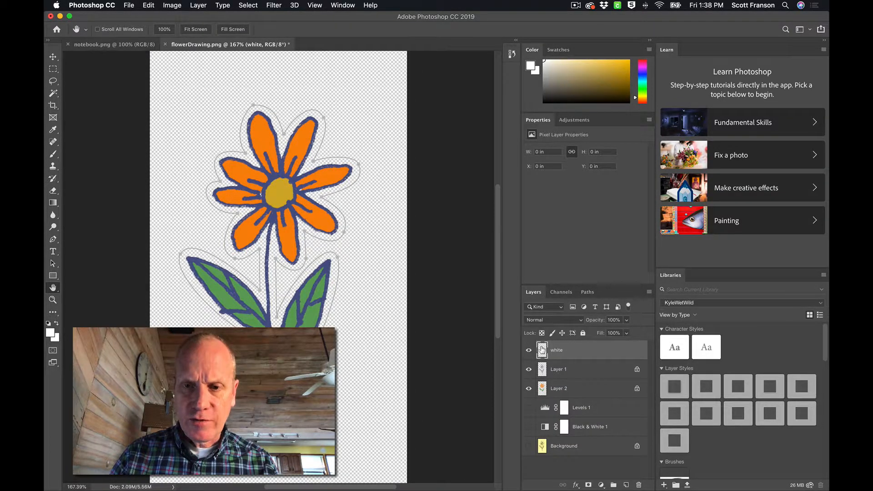
pyautogui.click(588, 291)
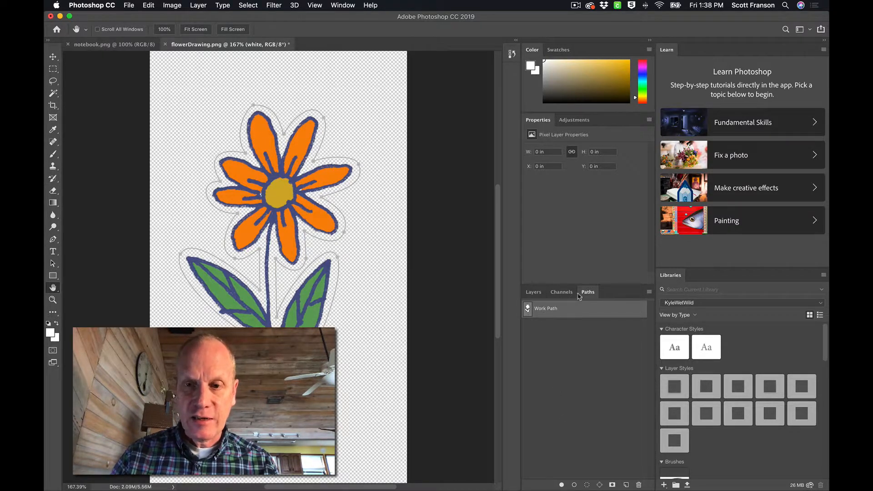
pyautogui.click(561, 485)
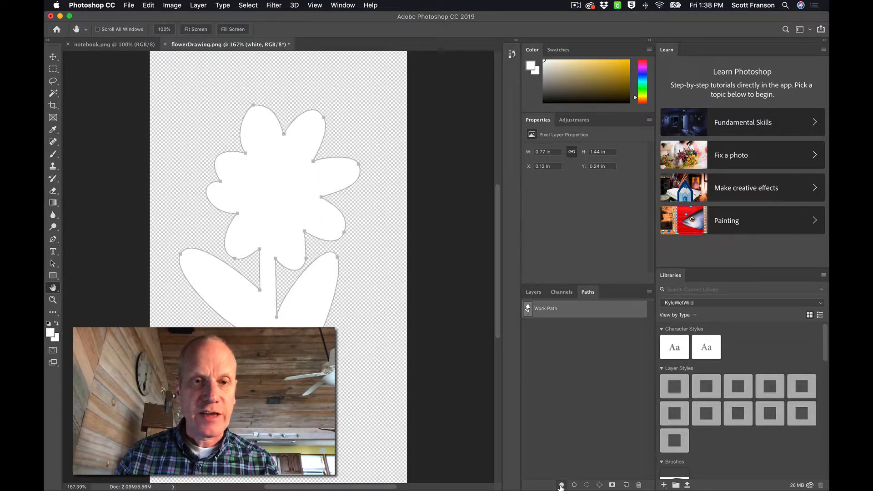
pyautogui.click(564, 369)
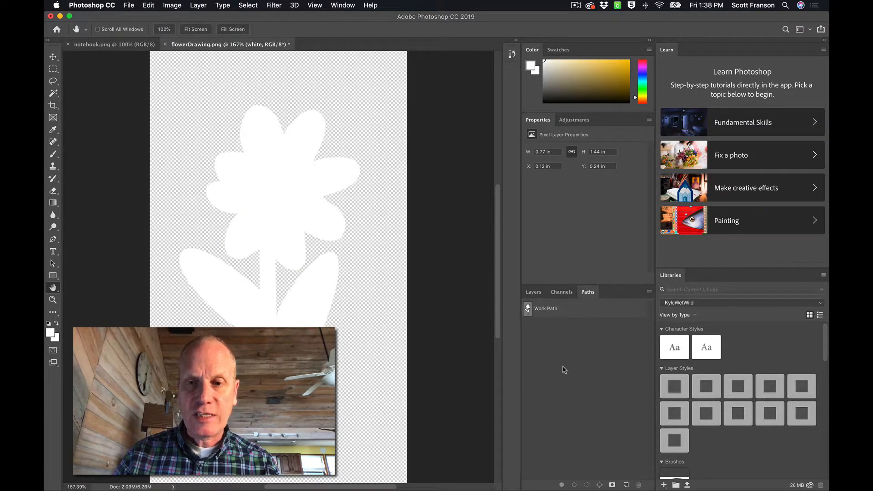
pyautogui.click(533, 292)
pyautogui.moveTo(542, 356); pyautogui.dragTo(542, 392)
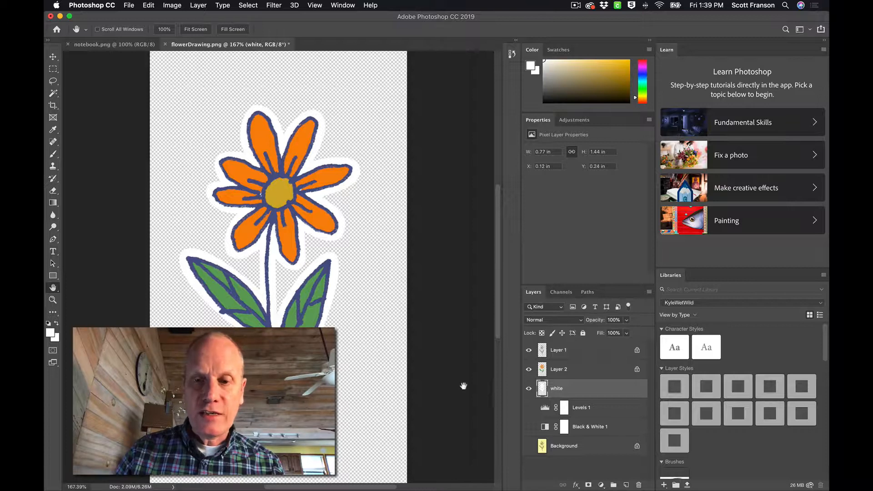
# Step: Add a Drop Shadow and an Inner Bevel to the white layer, with the bevel size set to 0 px
pyautogui.click(575, 485)
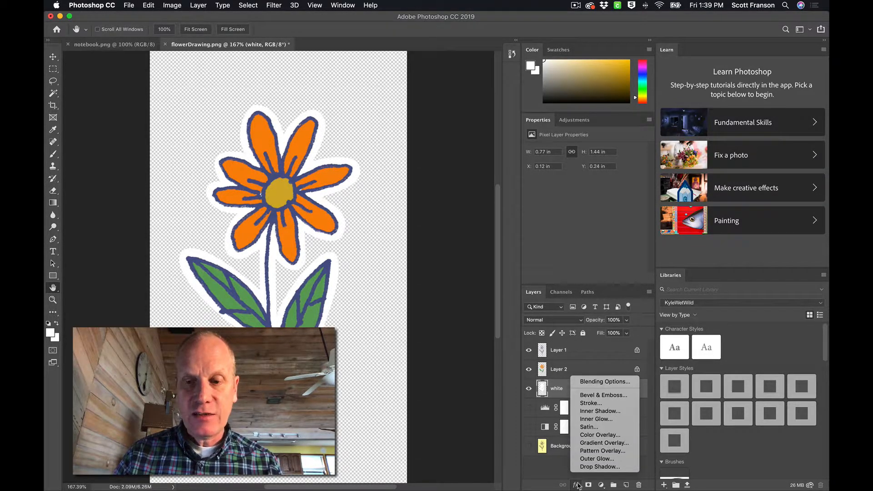
pyautogui.click(586, 468)
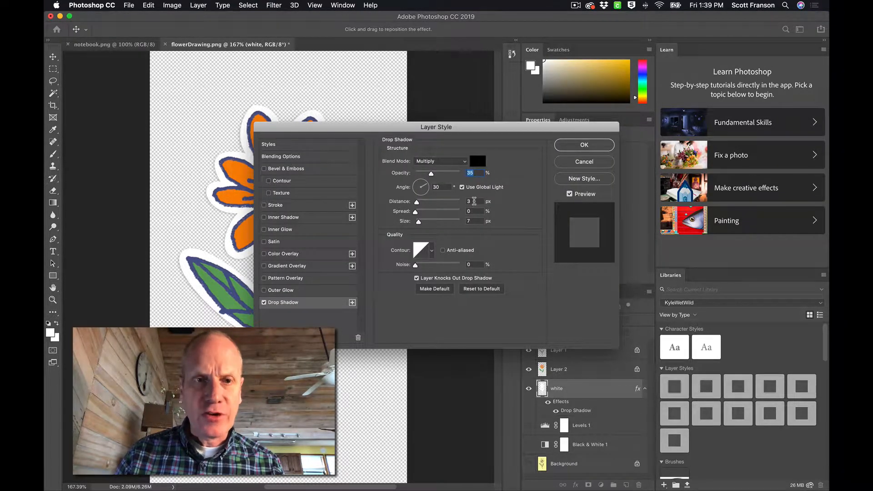
pyautogui.doubleClick(468, 200)
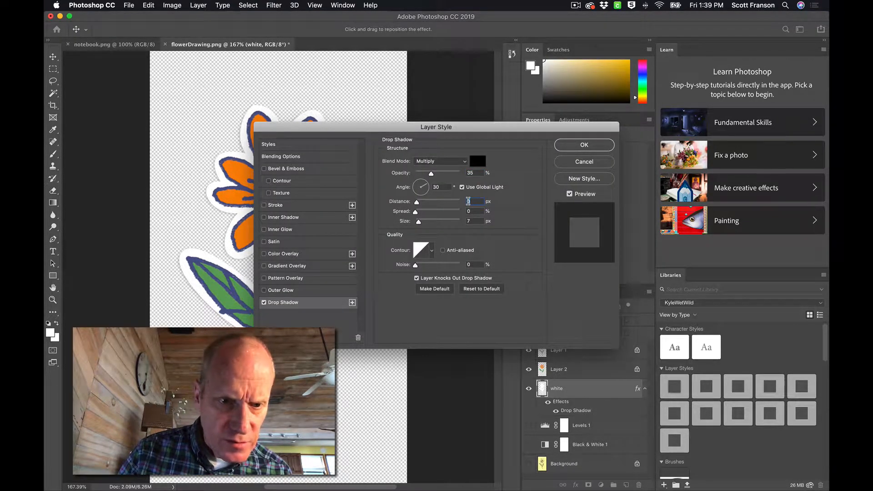
pyautogui.moveTo(316, 129); pyautogui.dragTo(436, 119)
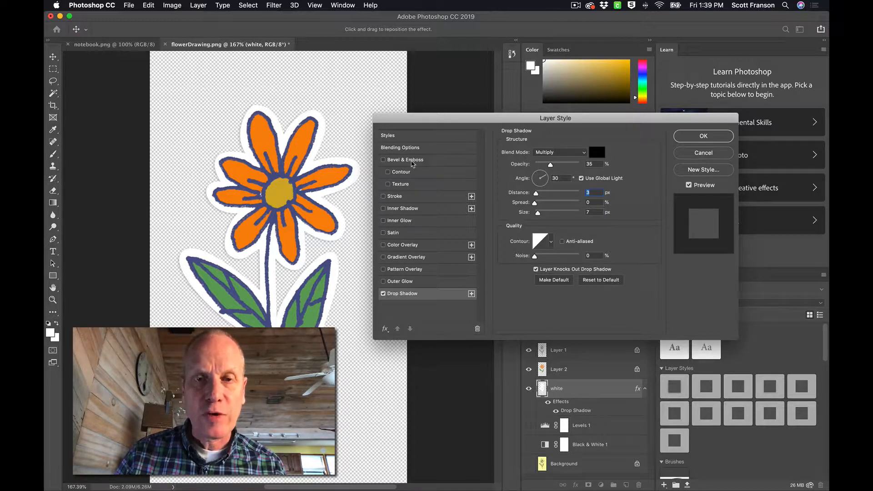
pyautogui.click(412, 162)
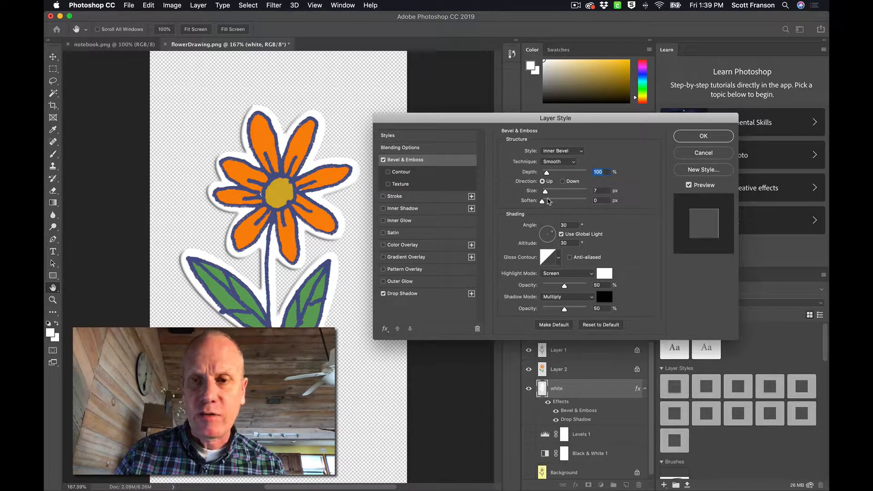
pyautogui.moveTo(545, 191); pyautogui.dragTo(522, 195)
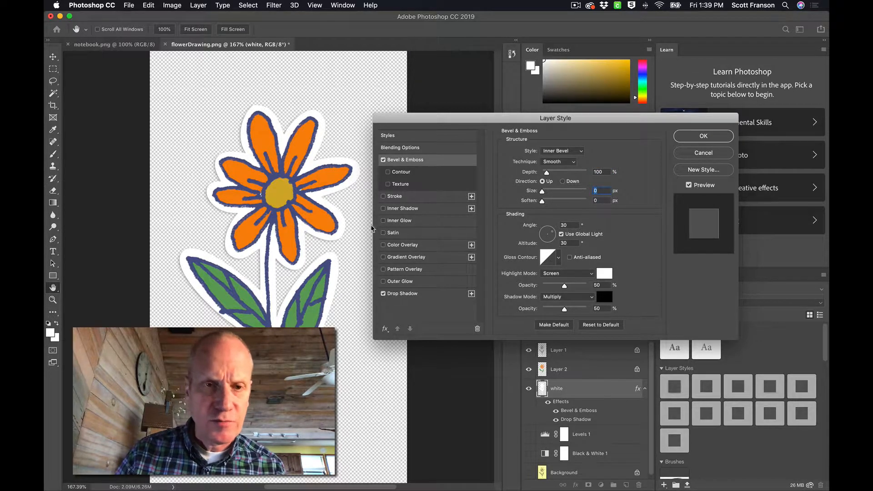
pyautogui.press('Return')
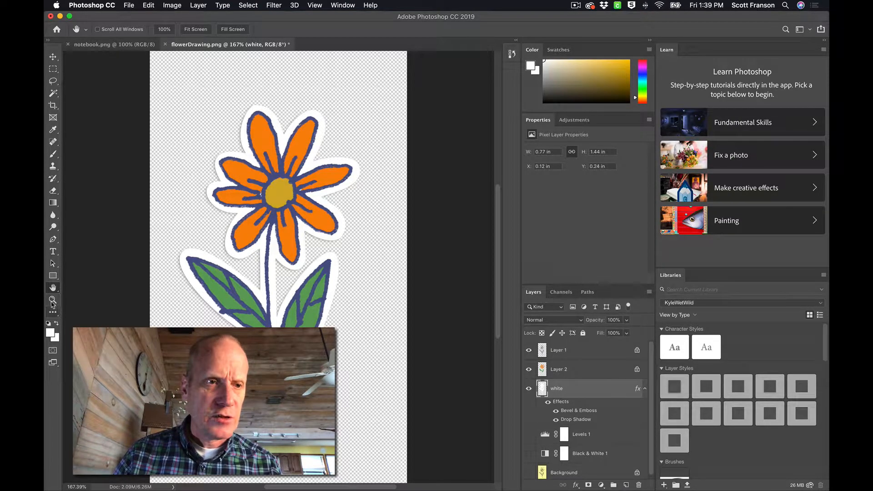
# Step: Compare the white border up close near the flower's stem with the Bevel & Emboss effect hidden and shown
pyautogui.press('z')
pyautogui.moveTo(262, 242); pyautogui.dragTo(334, 288)
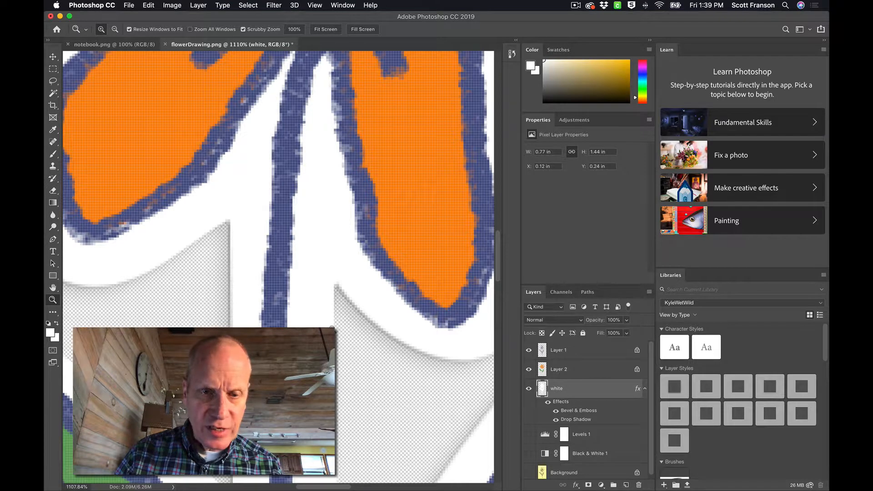
pyautogui.click(555, 411)
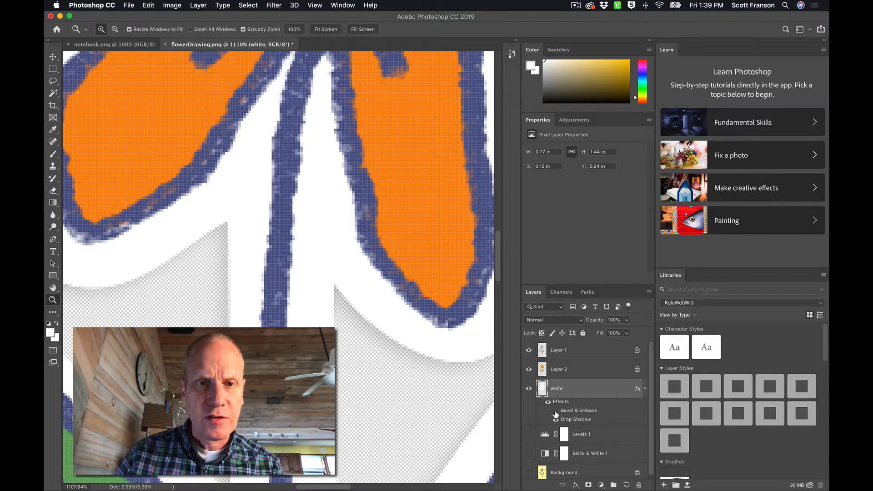
pyautogui.click(555, 411)
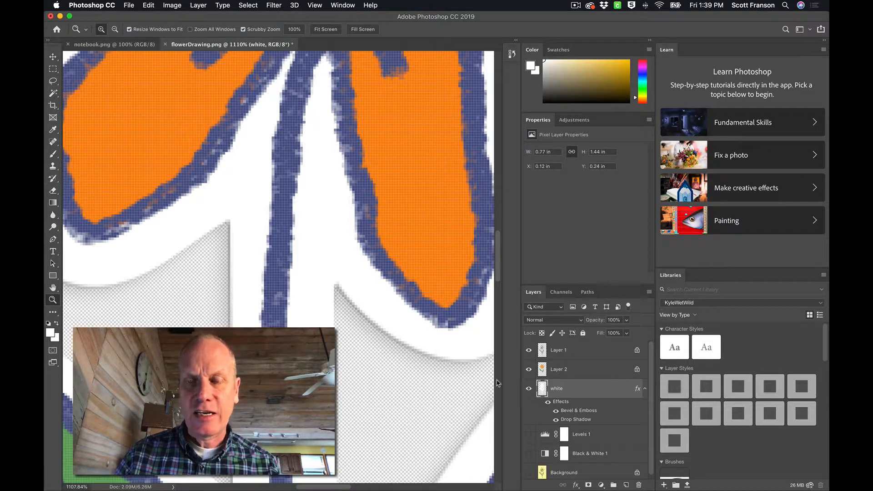
pyautogui.doubleClick(53, 287)
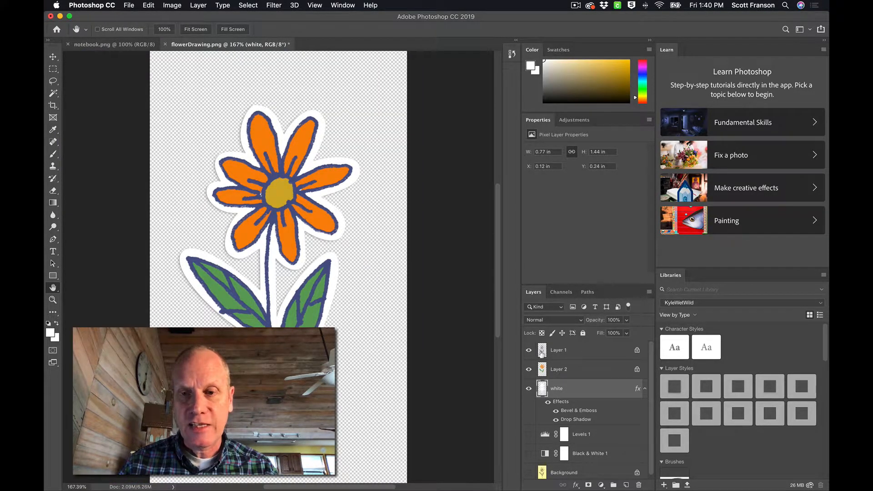
# Step: Convert Layer 1, Layer 2 and the white layer together into one smart object and name it "flower"
pyautogui.keyDown('shift'); pyautogui.click(542, 354); pyautogui.keyUp('shift')
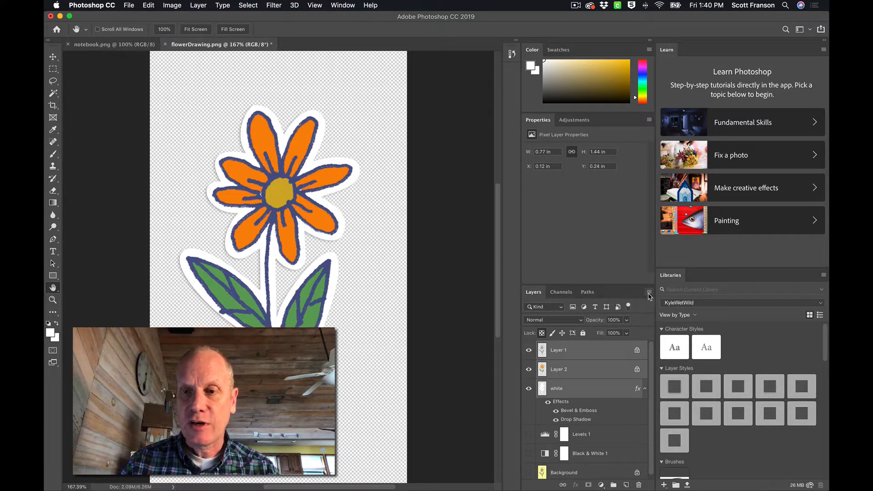
pyautogui.click(649, 291)
pyautogui.click(672, 333)
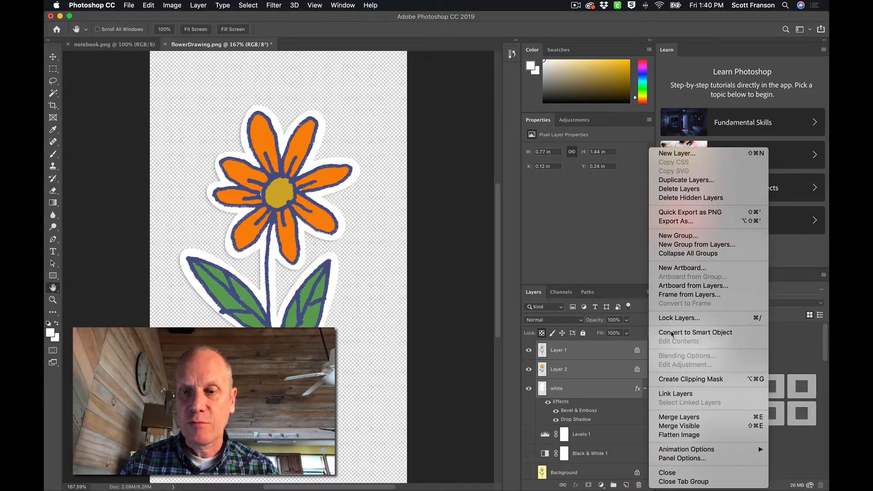
pyautogui.doubleClick(564, 352)
pyautogui.write('flower')
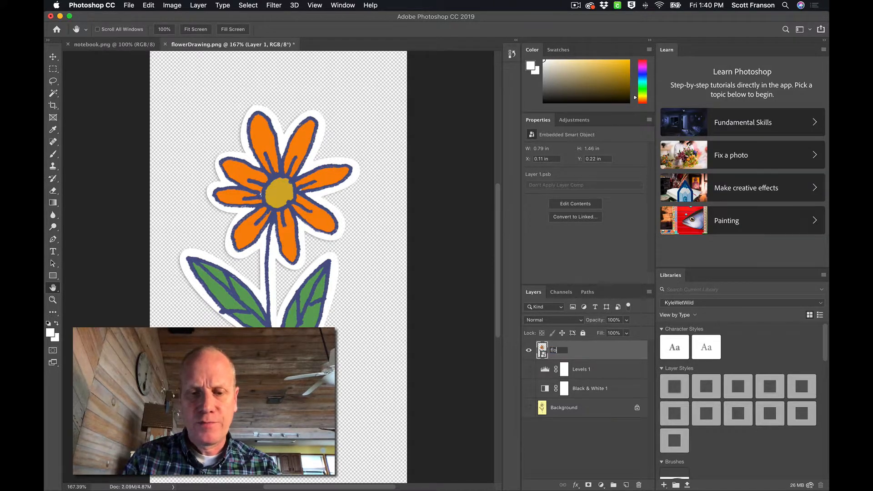
pyautogui.press('Return')
pyautogui.moveTo(282, 122); pyautogui.dragTo(225, 98)
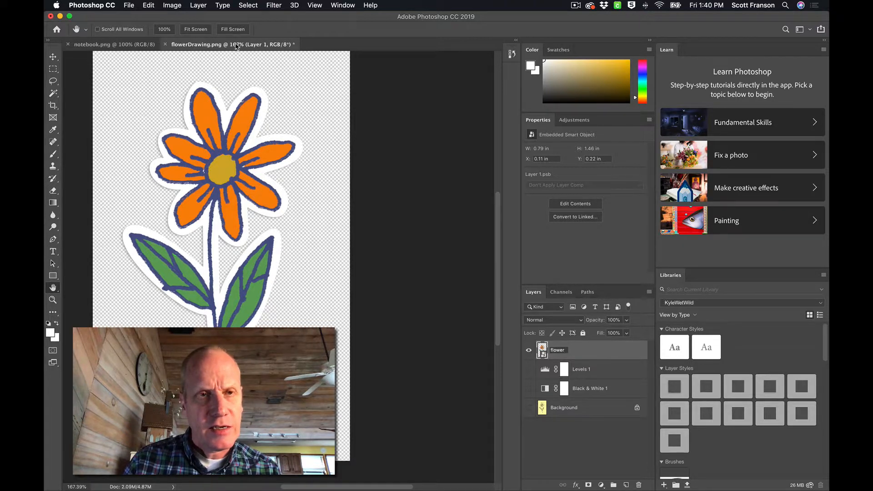
pyautogui.press('Return')
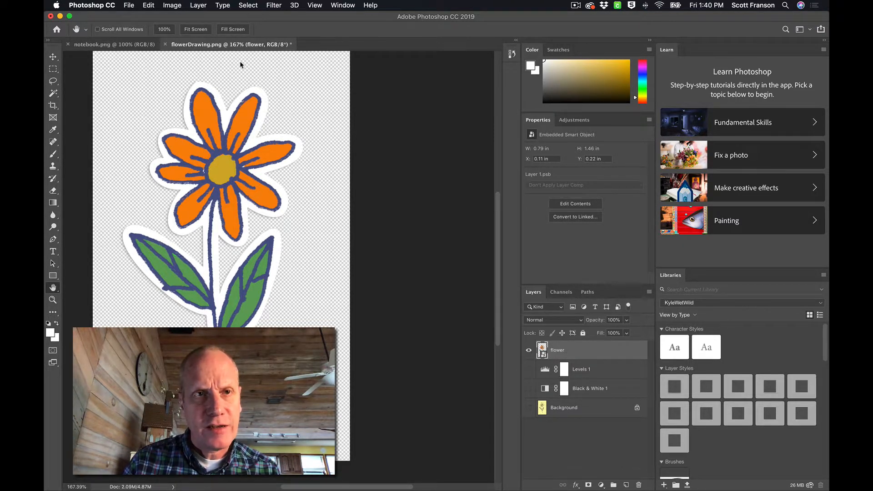
# Step: Float flowerDrawing.png in its own window and copy its flower smart object onto the fabric texture in notebook.png
pyautogui.moveTo(212, 47); pyautogui.dragTo(195, 271)
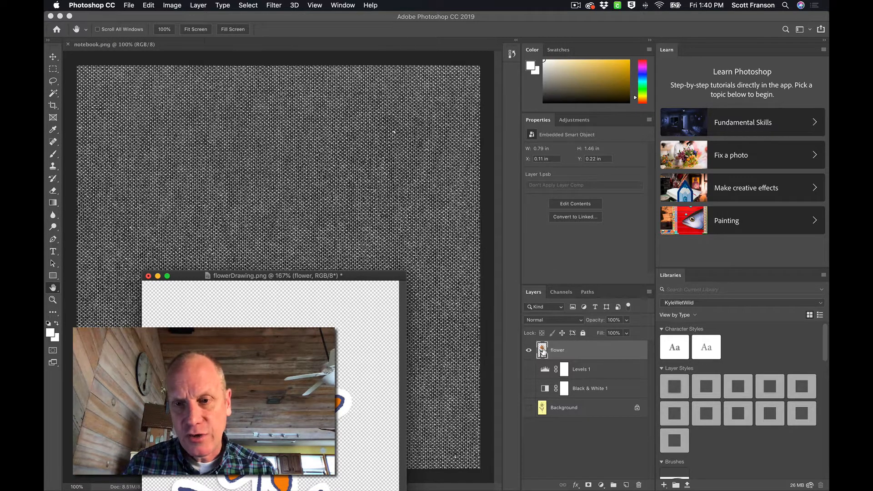
pyautogui.moveTo(542, 351); pyautogui.dragTo(297, 236)
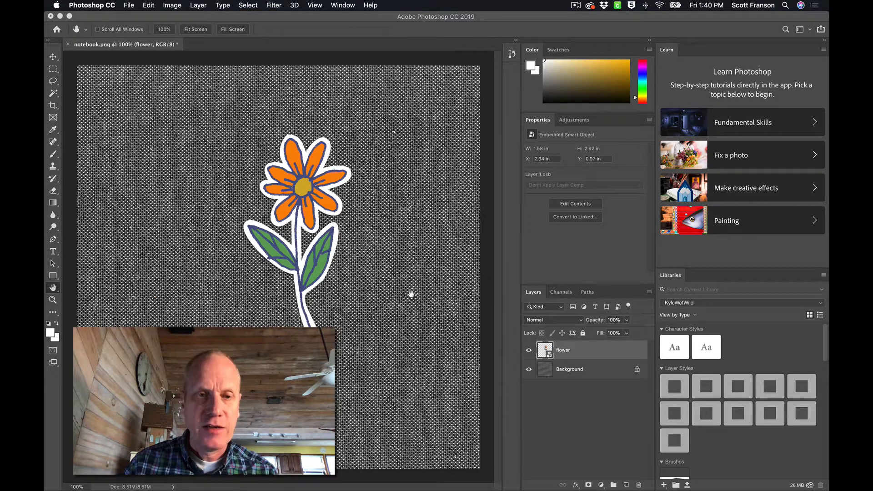